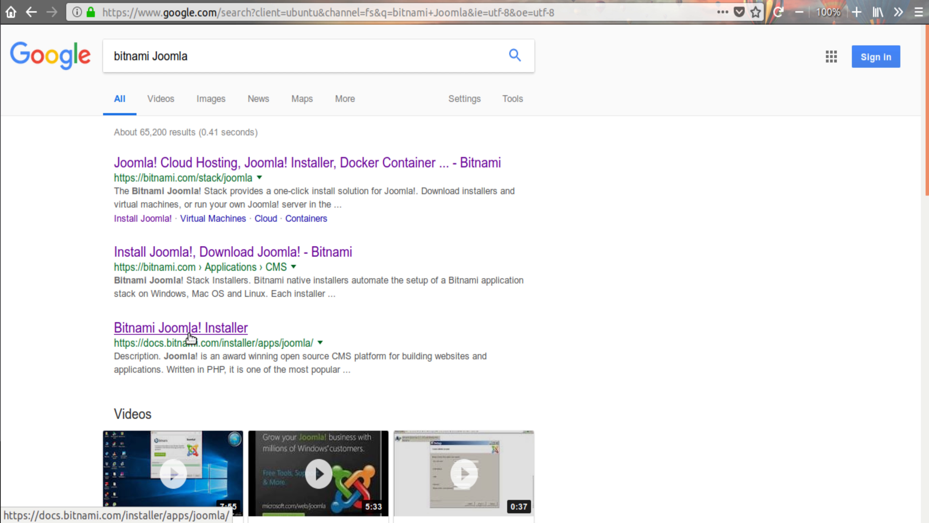
# Open the Joomla! Documentation result 'Installing Joomla! using BitNami Joomla! stack' in a new tab and view it
pyautogui.scroll(-8, 62, 311)
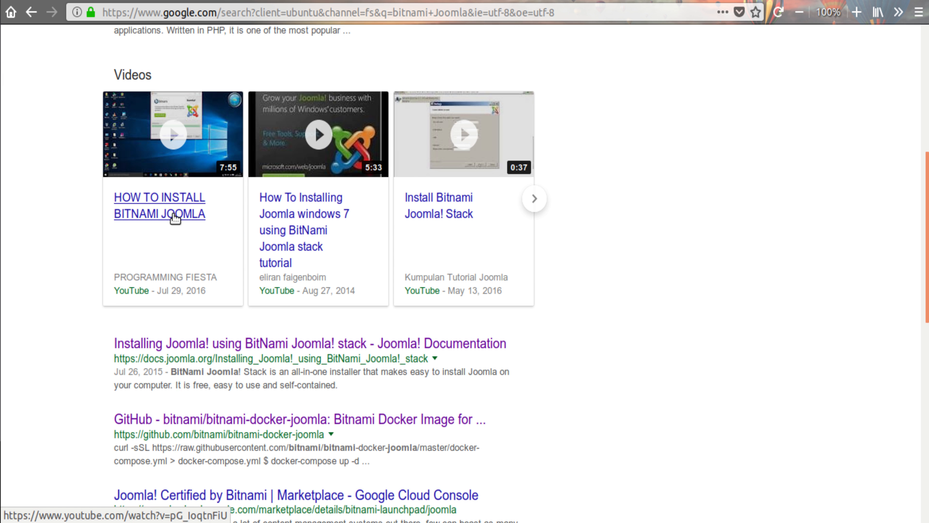
pyautogui.scroll(-4, 89, 260)
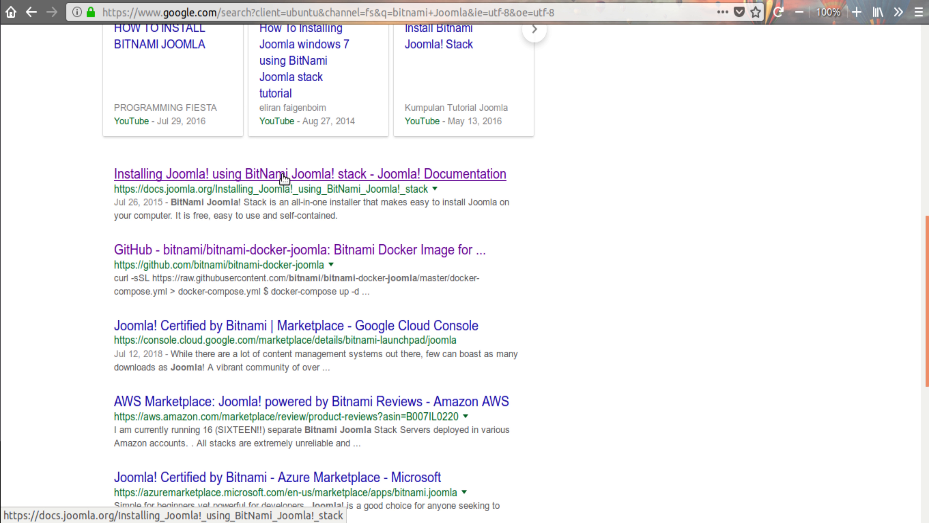
pyautogui.rightClick(360, 178)
pyautogui.click(406, 185)
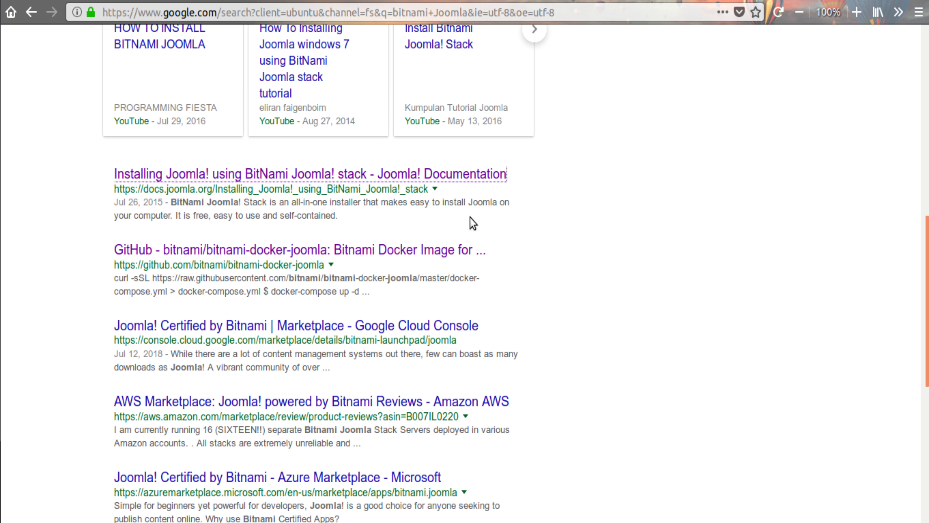
pyautogui.click(804, 1)
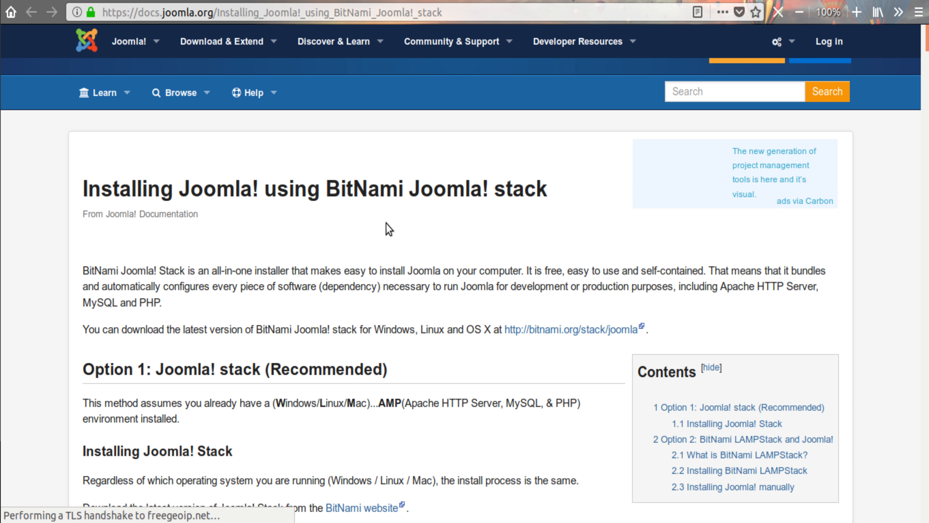
pyautogui.scroll(-5, 410, 225)
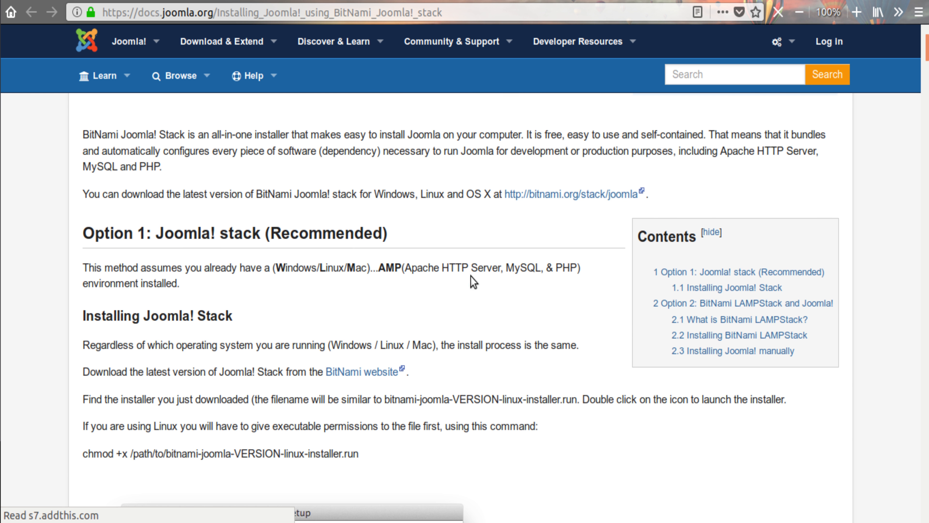
pyautogui.scroll(-6, 500, 274)
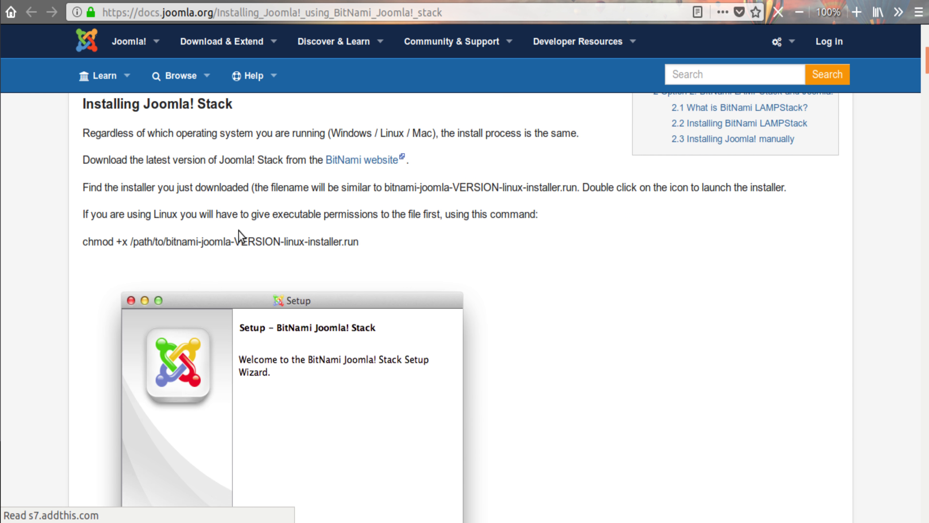
pyautogui.scroll(2, 362, 366)
pyautogui.scroll(-4, 364, 359)
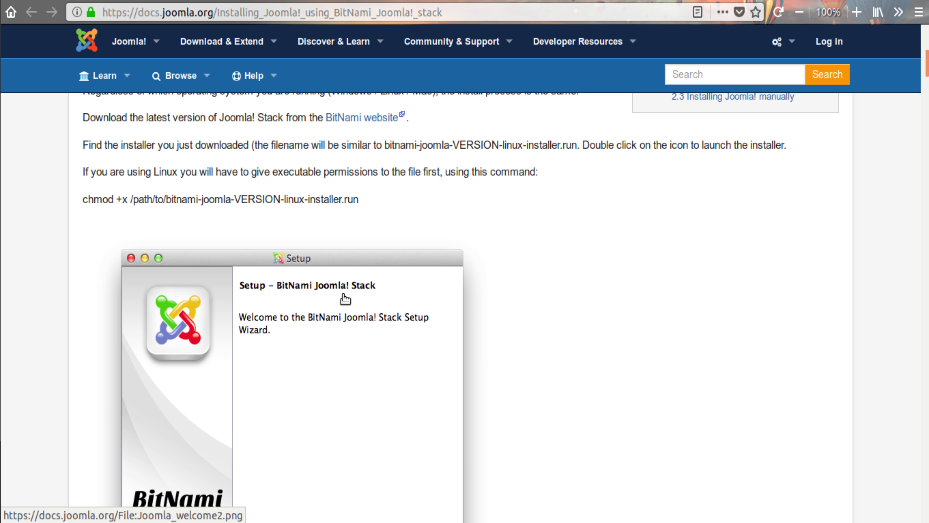
pyautogui.scroll(-2, 356, 329)
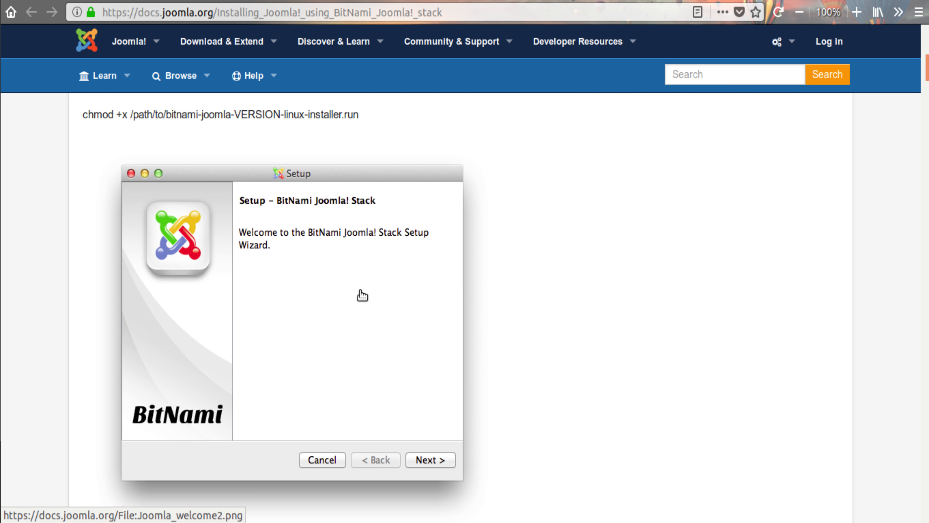
pyautogui.scroll(-13, 362, 295)
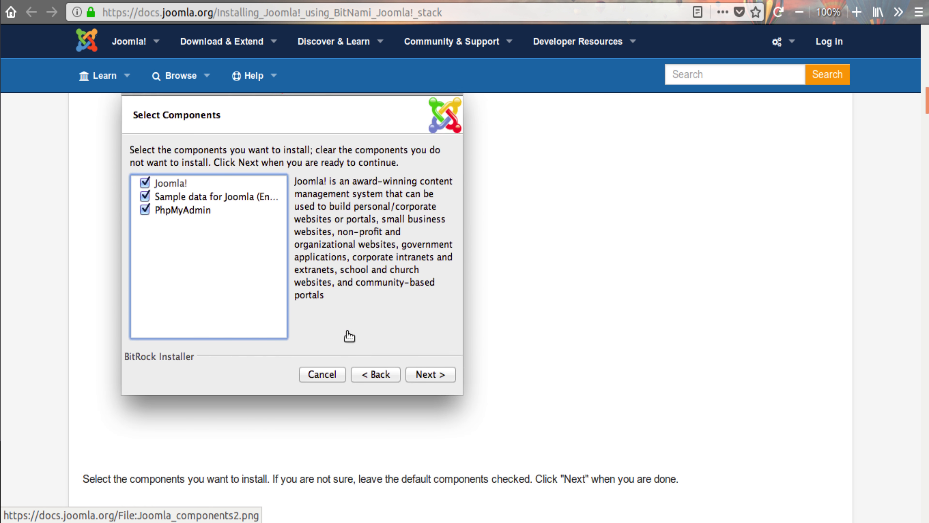
pyautogui.scroll(-14, 349, 336)
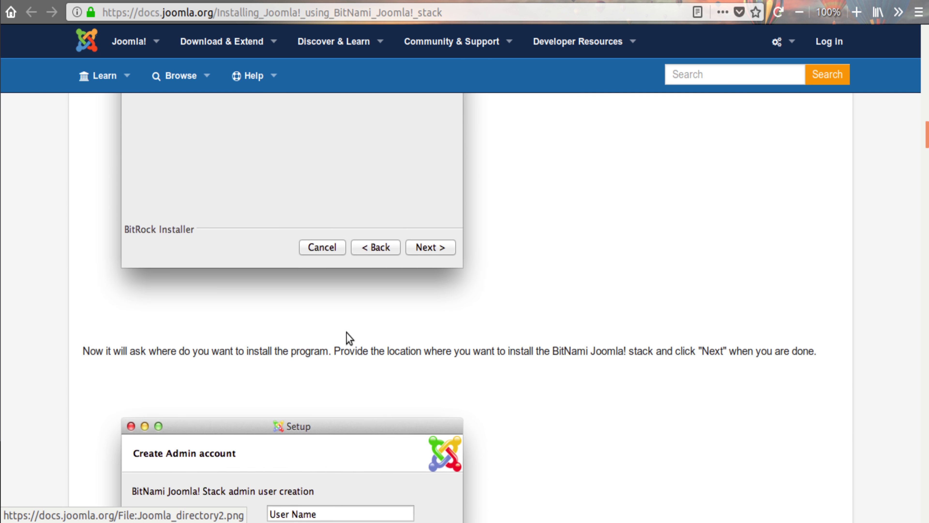
pyautogui.scroll(-3, 348, 336)
pyautogui.scroll(8, 340, 326)
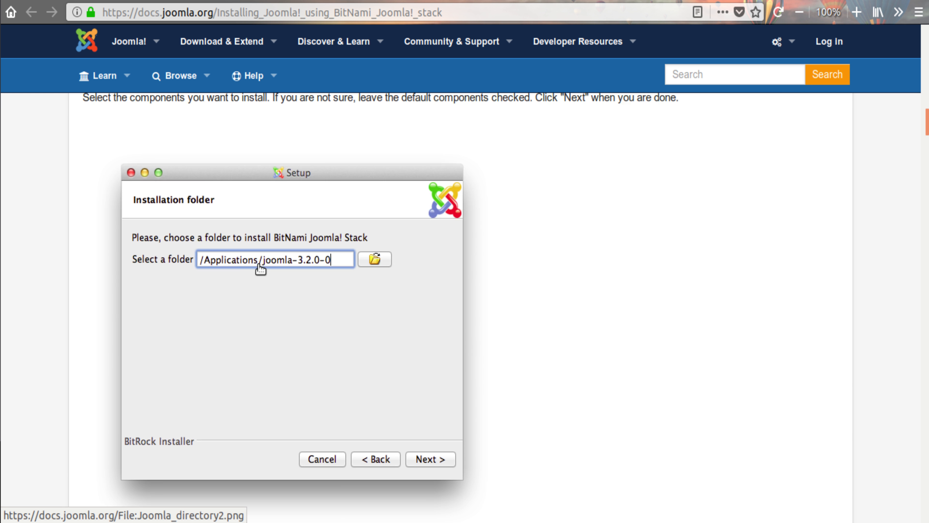
pyautogui.scroll(-12, 356, 326)
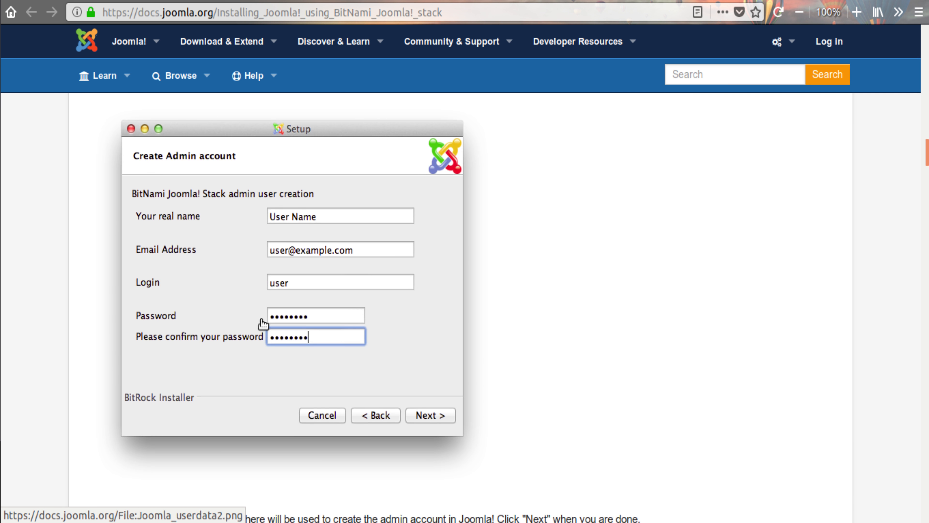
pyautogui.scroll(-19, 292, 311)
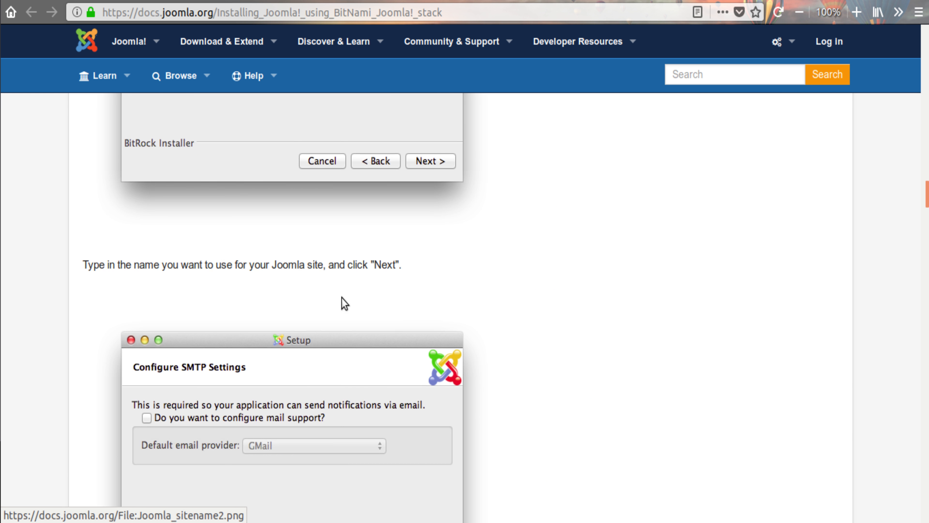
pyautogui.scroll(-15, 347, 306)
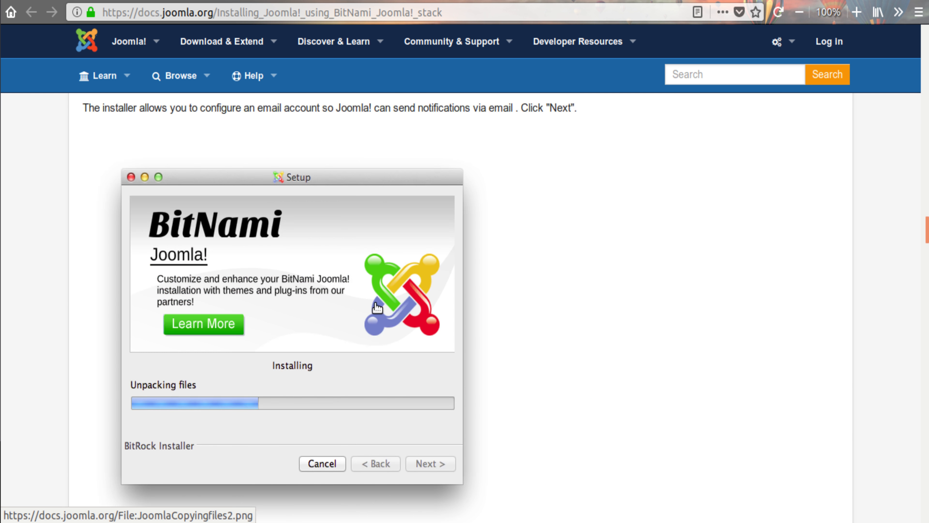
pyautogui.scroll(-8, 377, 308)
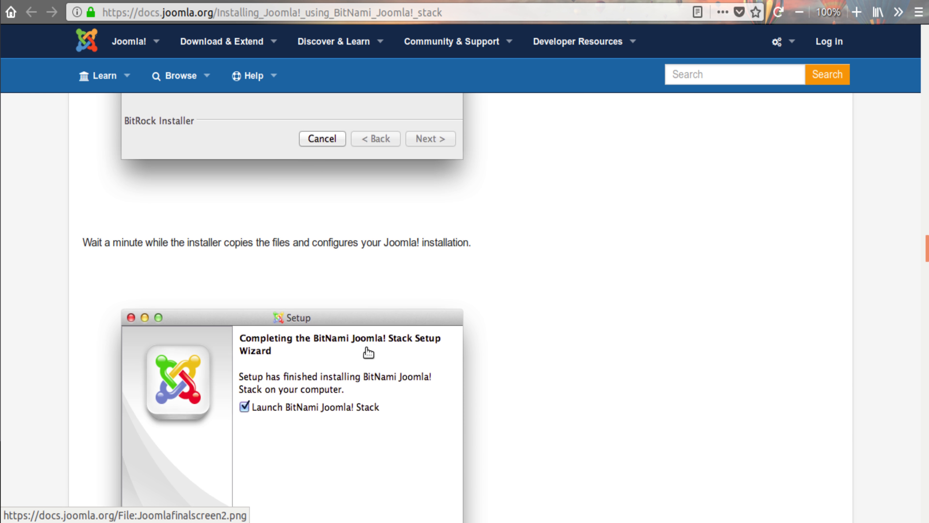
pyautogui.scroll(-4, 368, 352)
pyautogui.scroll(16, 368, 353)
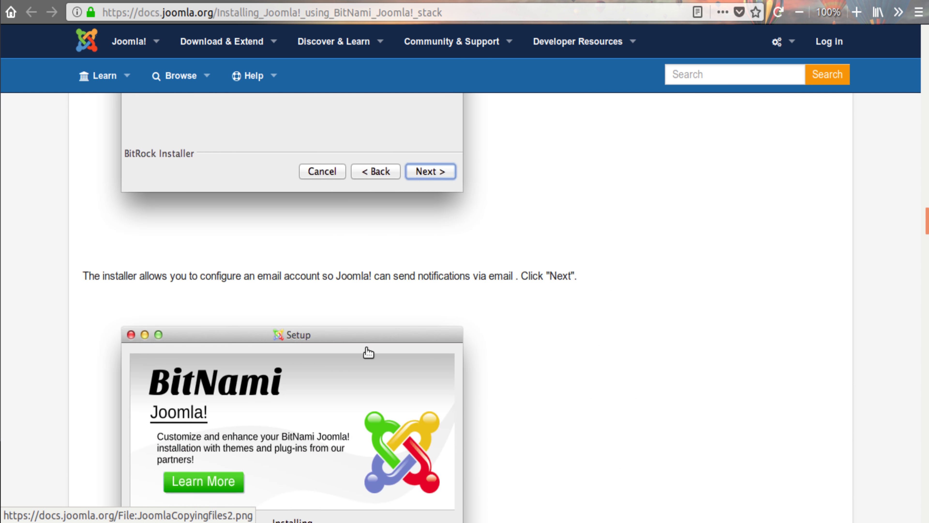
pyautogui.scroll(20, 369, 352)
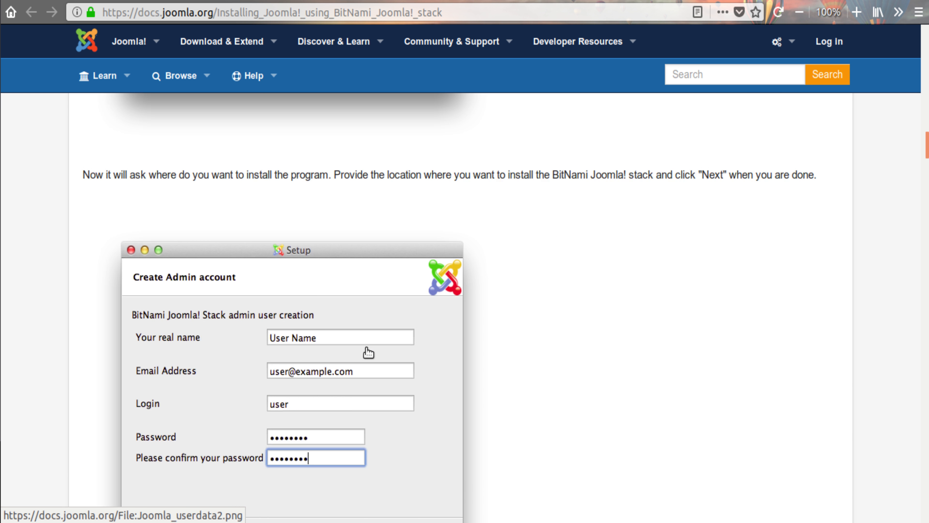
pyautogui.scroll(20, 368, 352)
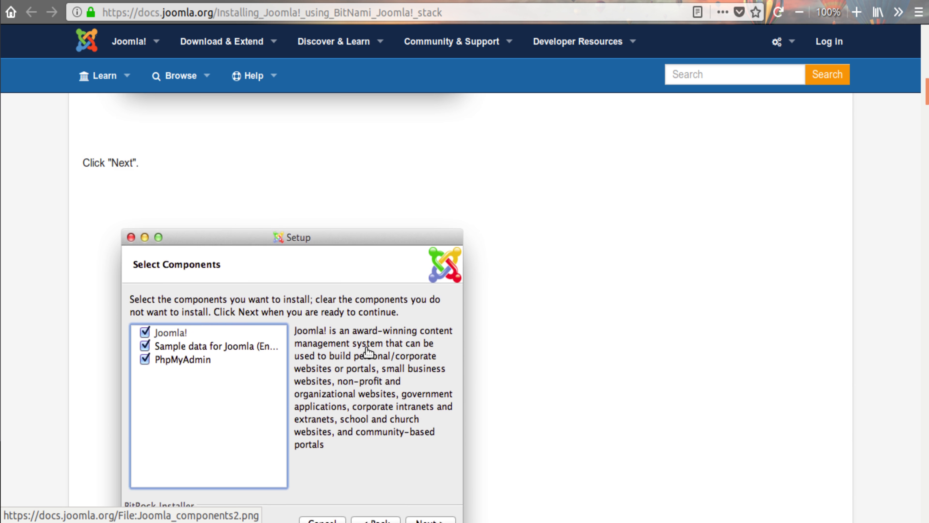
pyautogui.scroll(11, 369, 352)
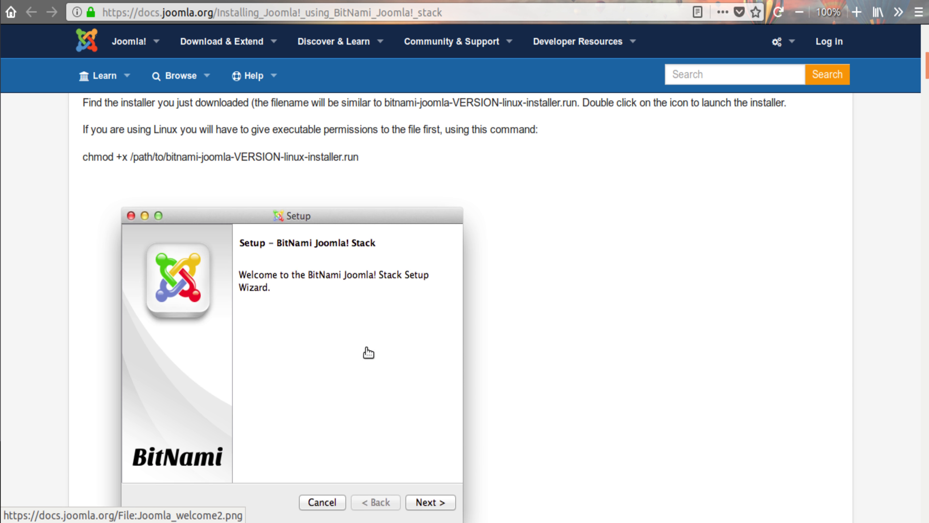
pyautogui.scroll(7, 368, 353)
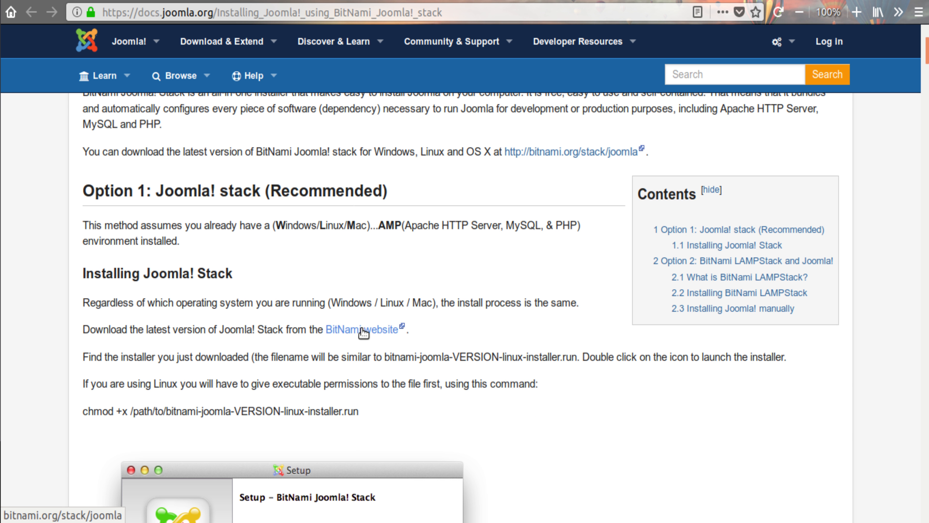
# Return to Google, open the bitnami.com/stack/joomla result and go to its Win / Mac / Linux installers
pyautogui.hotkey('alt', 'Left')
pyautogui.scroll(5, 541, 271)
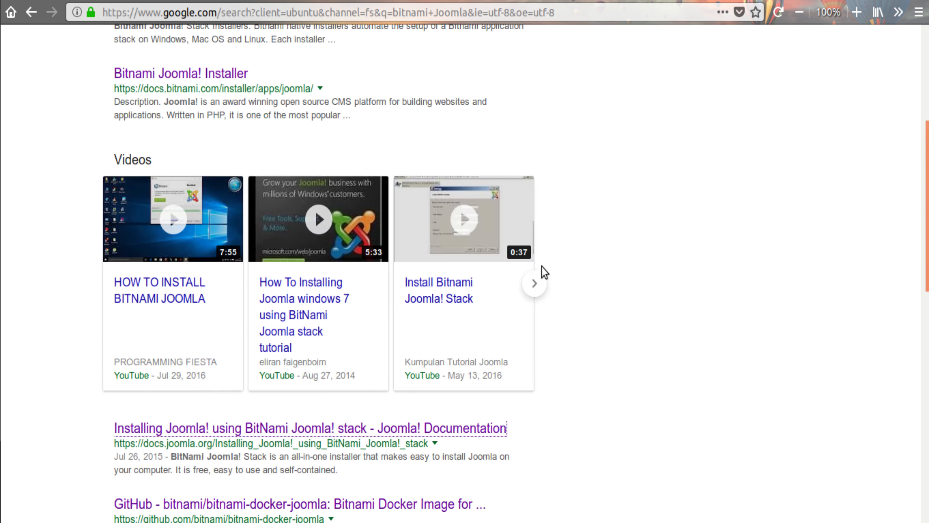
pyautogui.scroll(6, 519, 279)
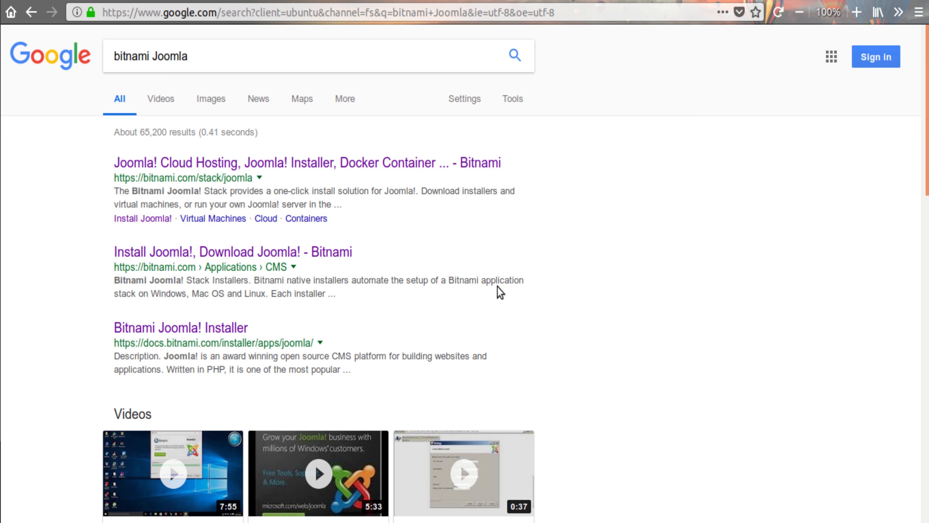
pyautogui.click(232, 168)
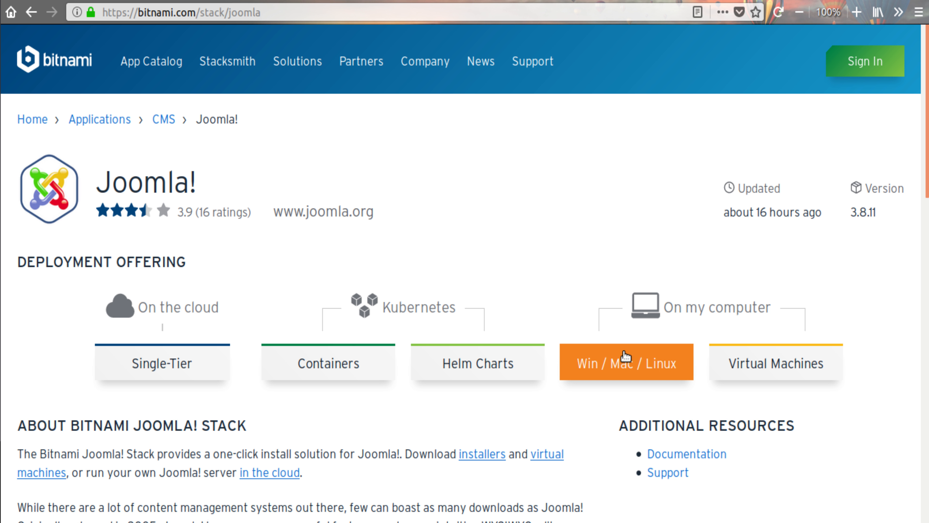
pyautogui.scroll(-3, 626, 362)
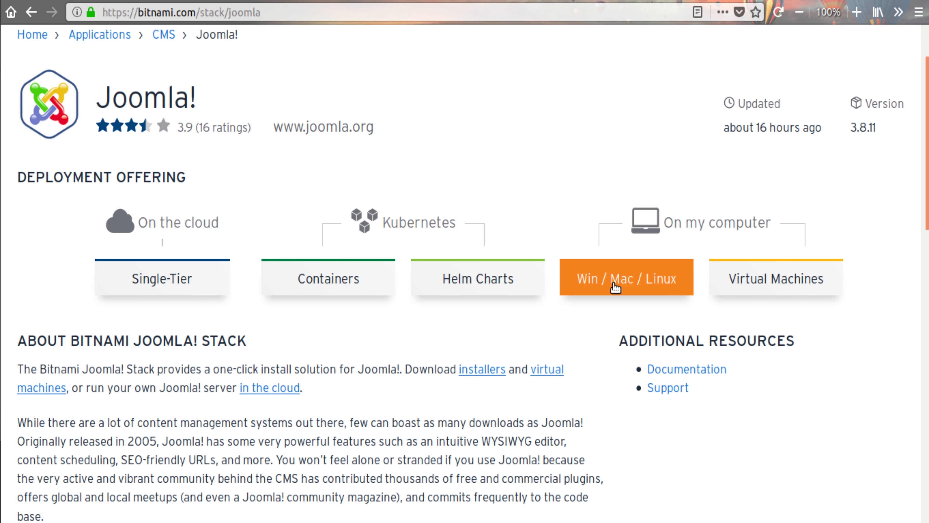
pyautogui.click(615, 282)
pyautogui.scroll(-12, 554, 252)
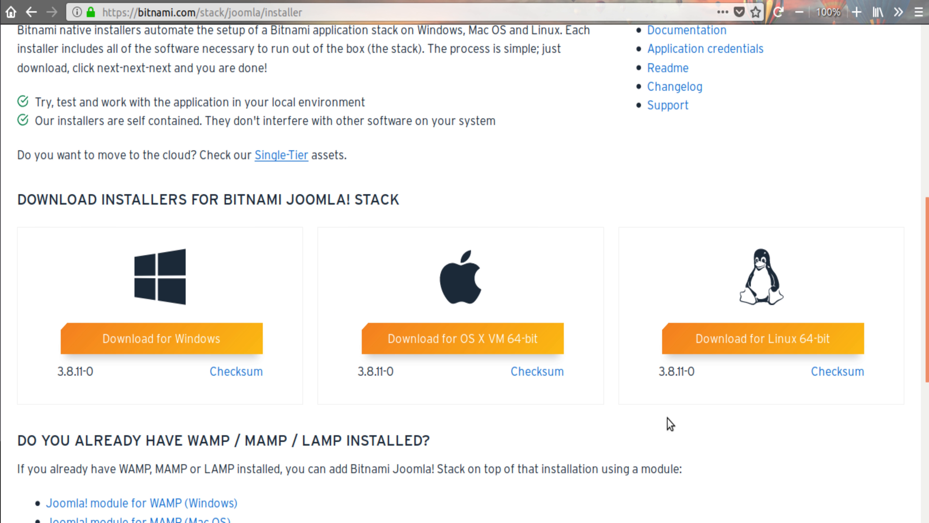
# Download the Linux 64-bit Joomla! installer, skipping sign-in, and save the file
pyautogui.click(734, 339)
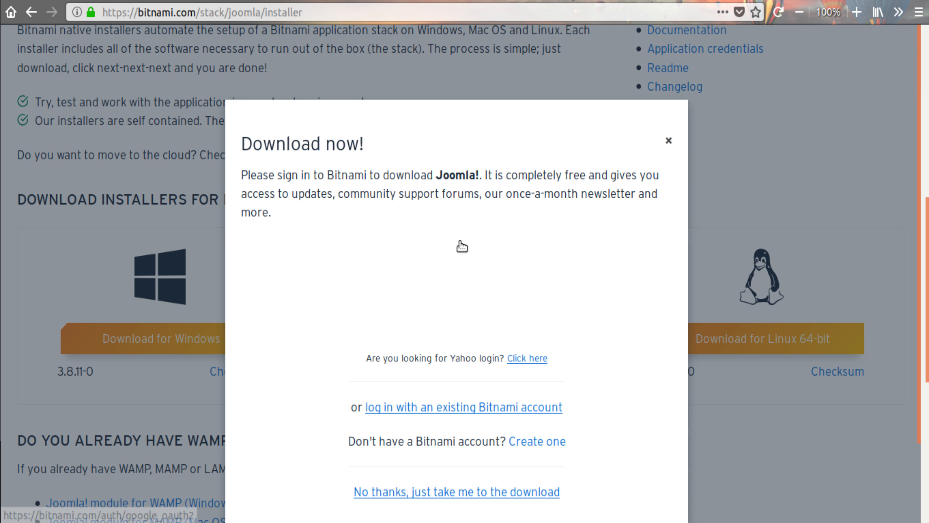
pyautogui.scroll(-3, 462, 243)
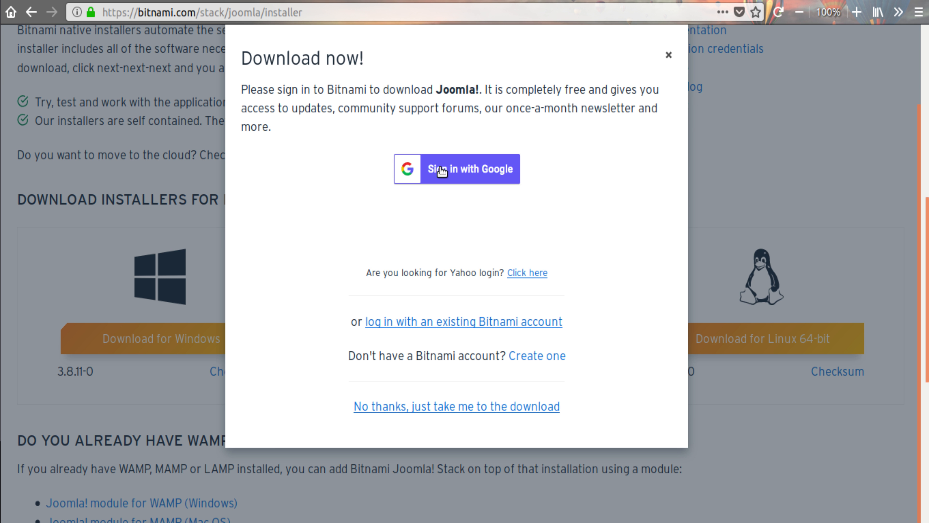
pyautogui.click(441, 408)
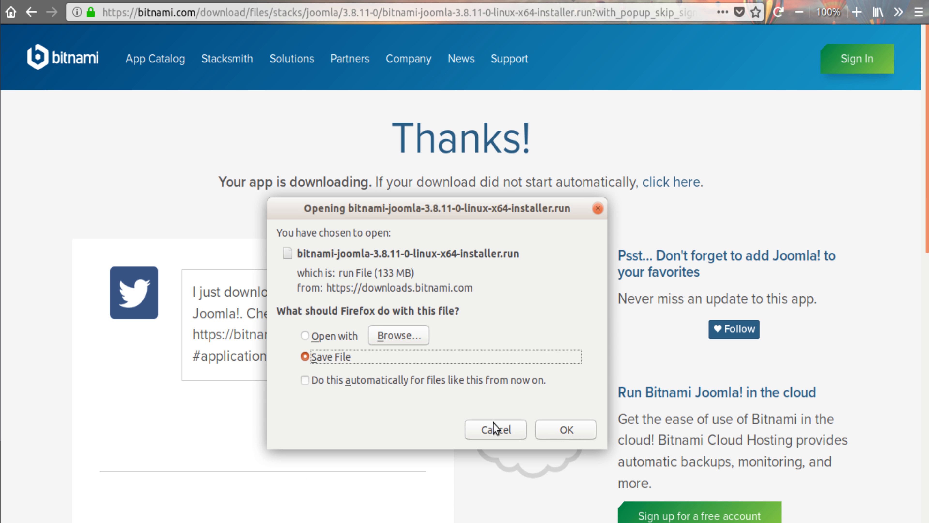
pyautogui.click(568, 429)
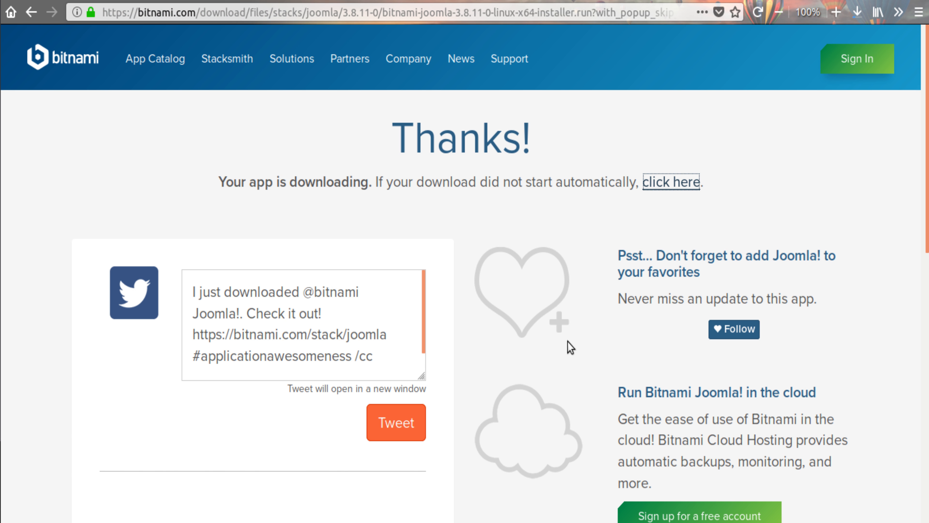
# Start the Windows installer download without signing in, then cancel it
pyautogui.hotkey('alt', 'Left')
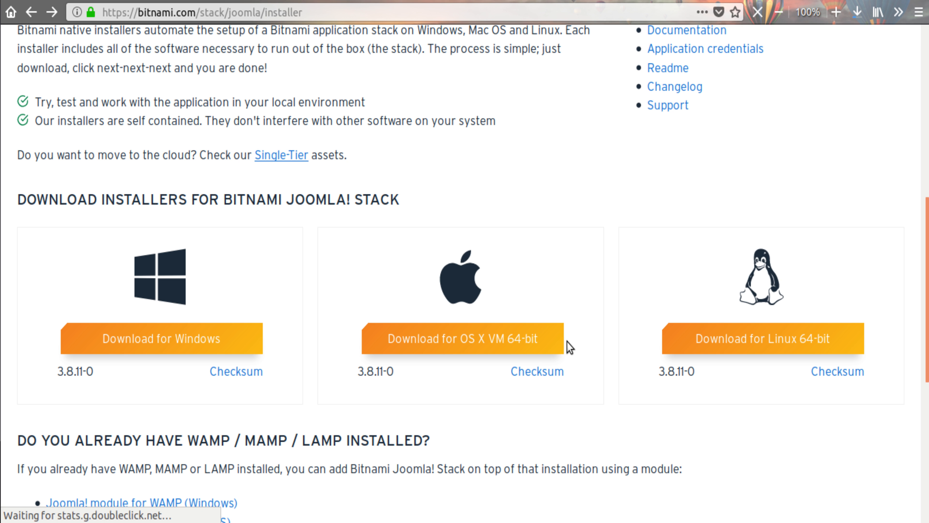
pyautogui.click(190, 346)
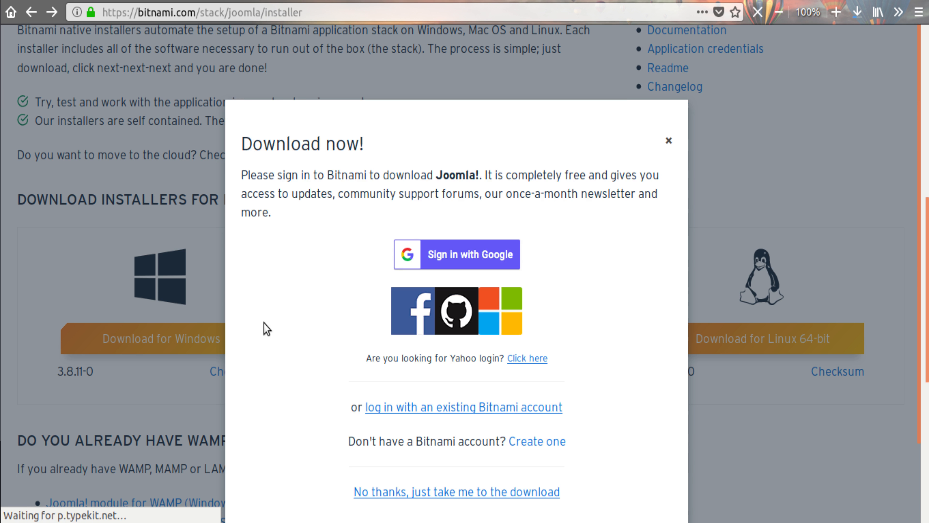
pyautogui.click(490, 408)
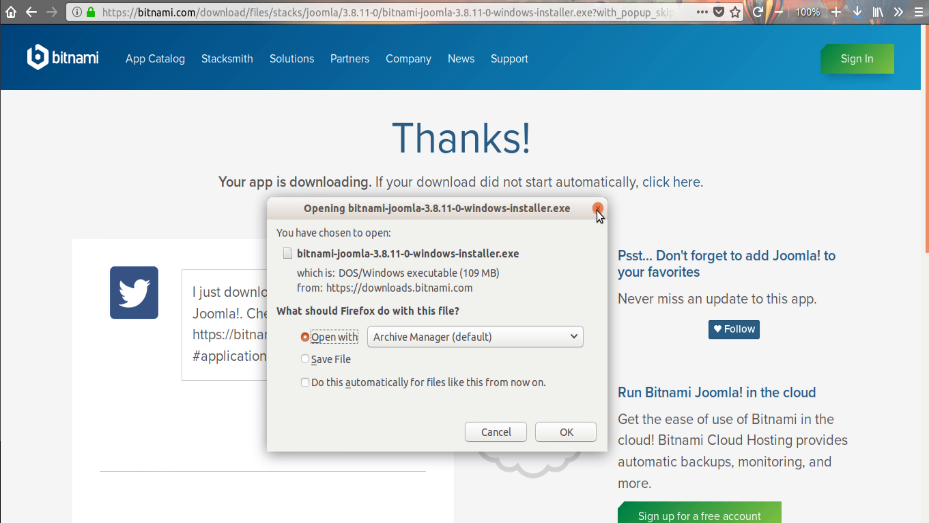
pyautogui.click(598, 209)
# Return to the installers page and switch to the file manager showing the Tutorial folder
pyautogui.hotkey('alt', 'Left')
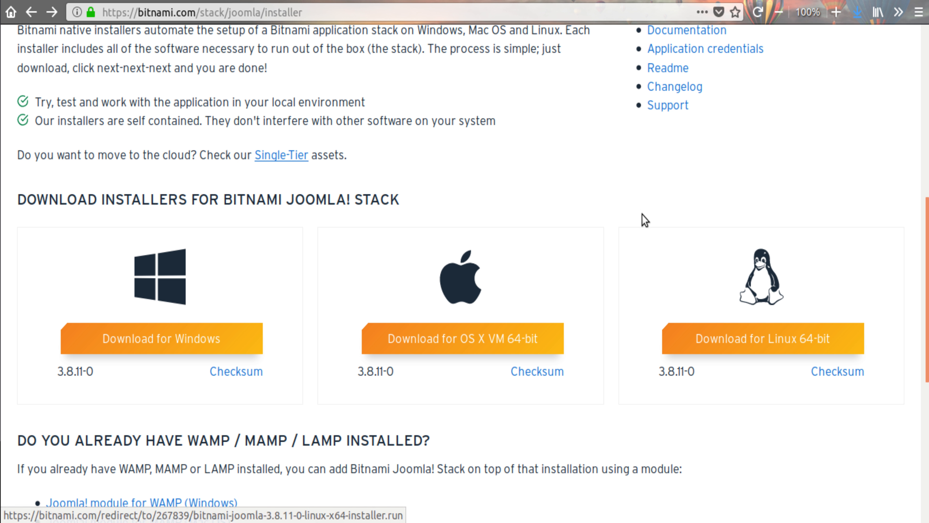
pyautogui.scroll(4, 617, 221)
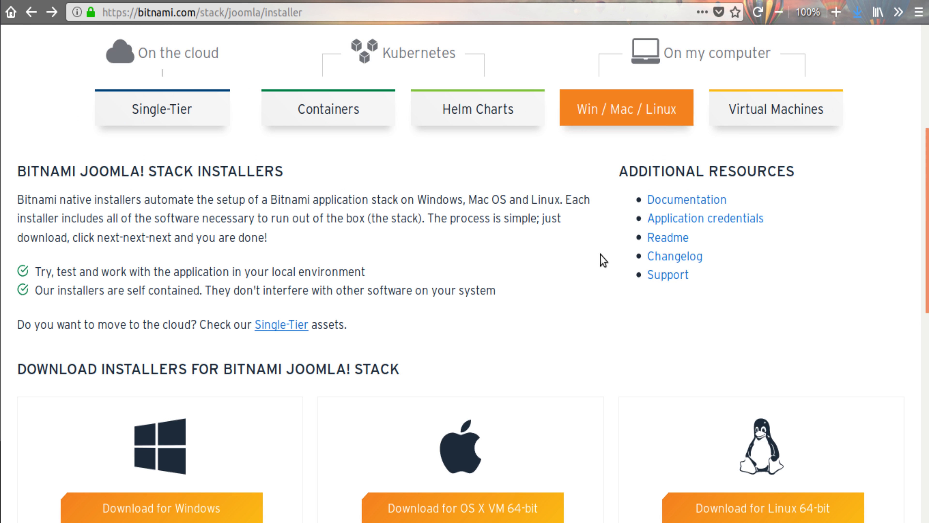
pyautogui.scroll(-4, 603, 259)
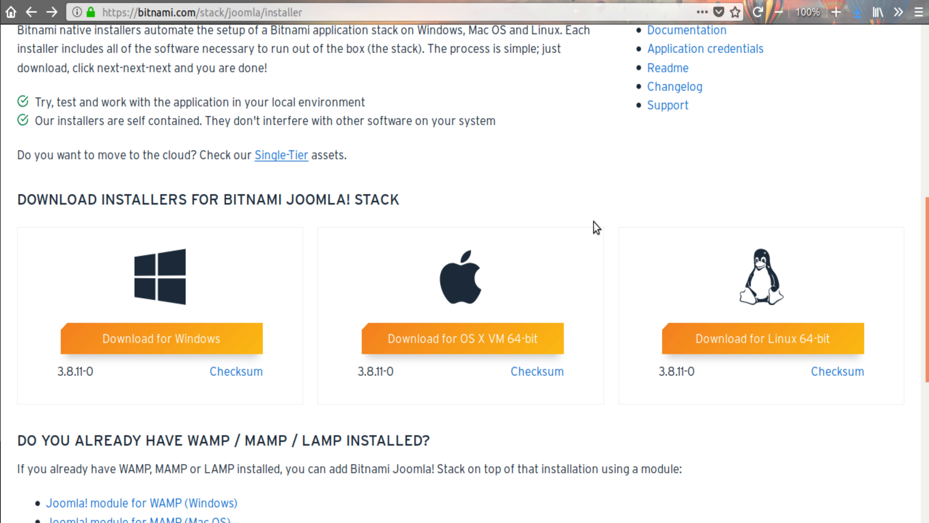
pyautogui.hotkey('alt', 'Tab')
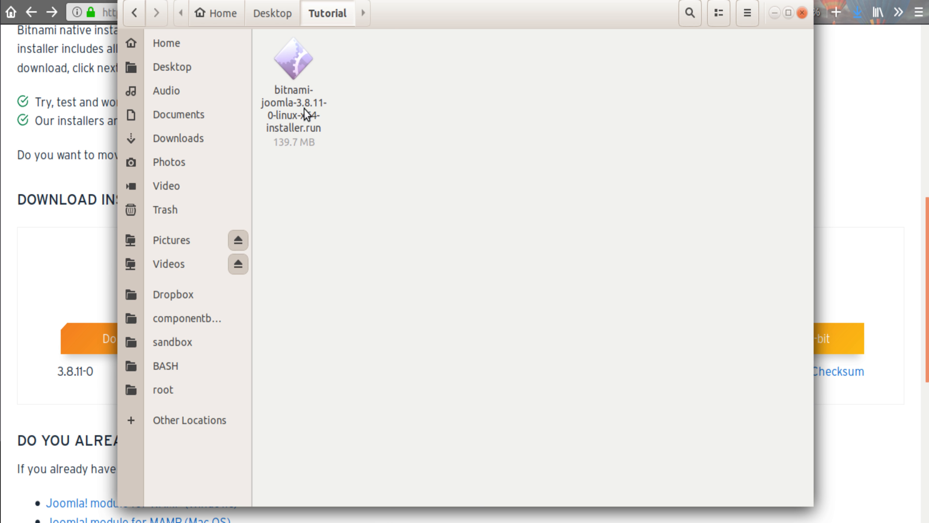
# Clear the installer selection and bring up the Tutorial folder's context menu
pyautogui.click(314, 111)
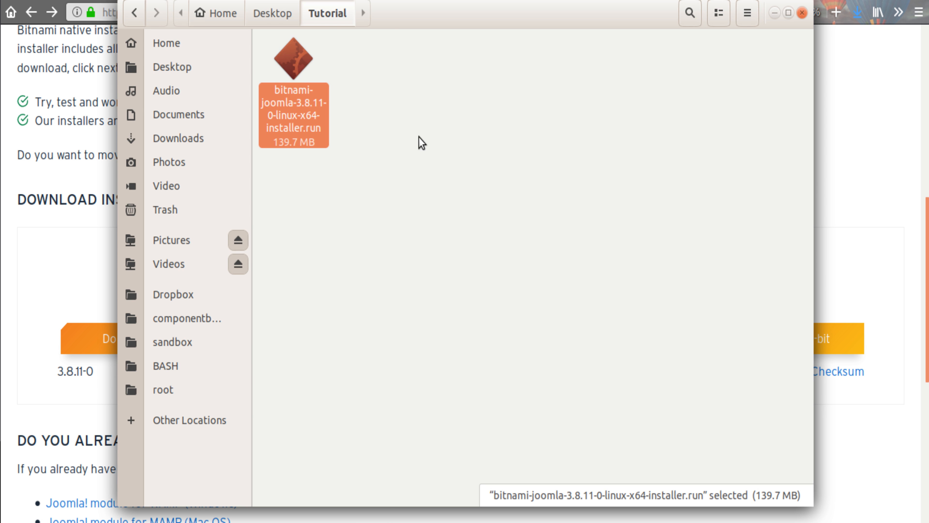
pyautogui.click(446, 231)
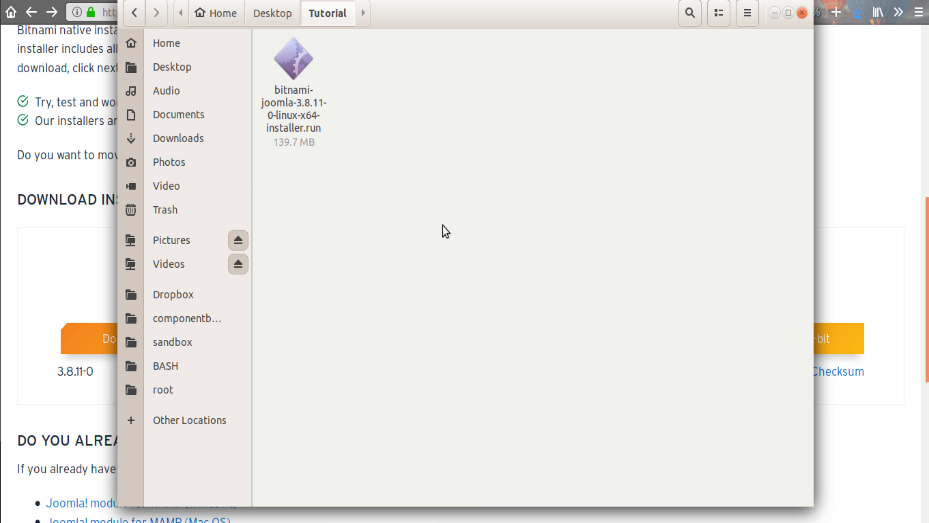
pyautogui.rightClick(419, 188)
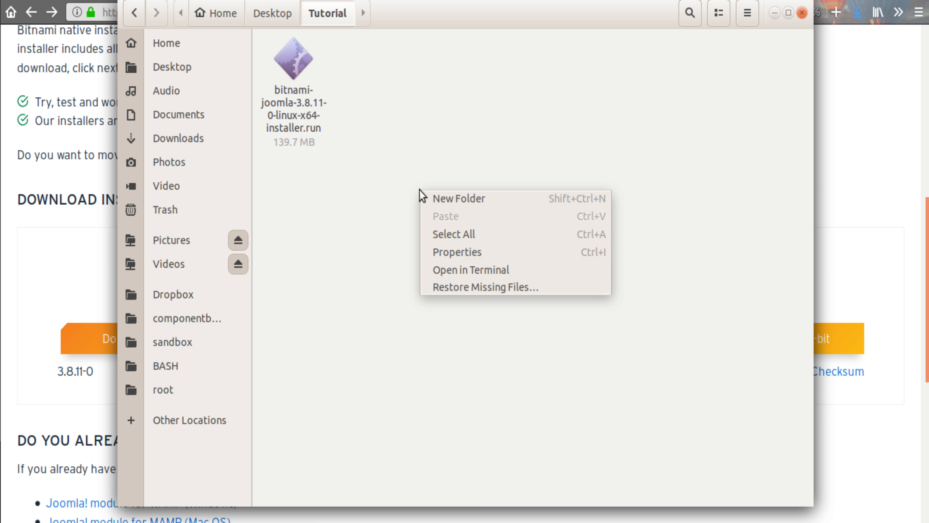
# In a terminal in Tutorial, run sudo chmod +x on the installer, correcting the 'chomd' typo
pyautogui.click(460, 274)
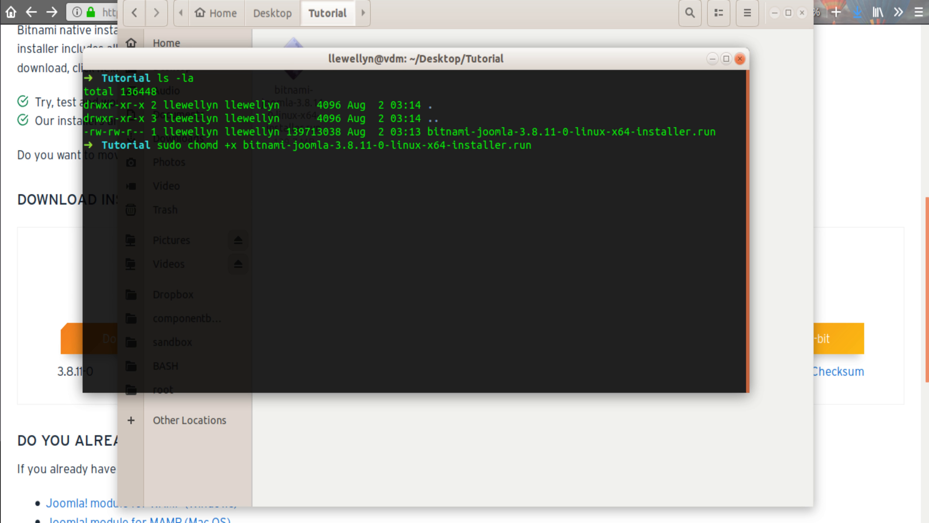
pyautogui.press('Return')
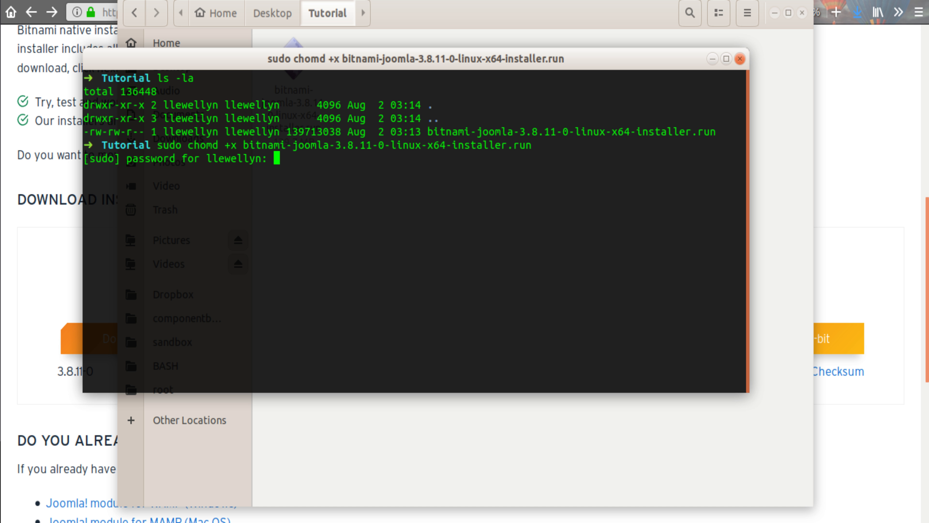
pyautogui.press('Return')
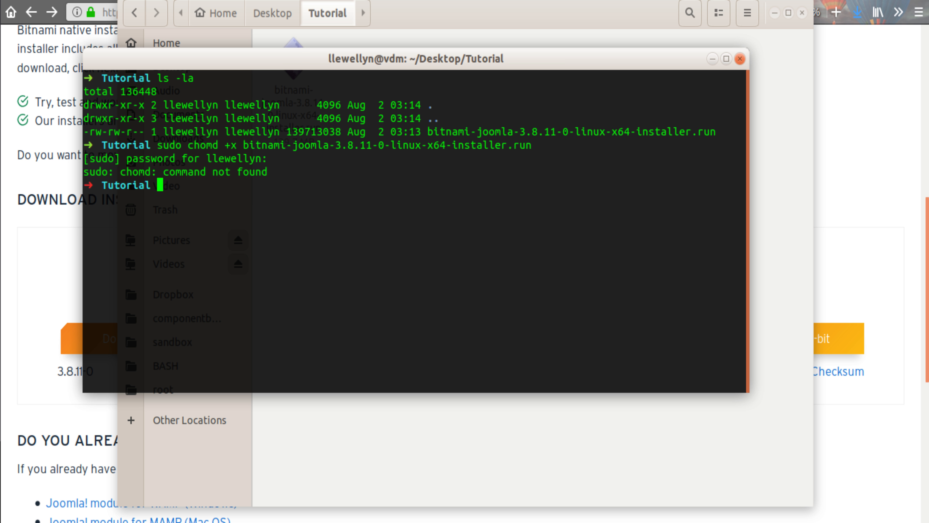
pyautogui.press('Up')
pyautogui.press('Left')
pyautogui.press('Left')
pyautogui.press('Left')
pyautogui.press('Left')
pyautogui.press('Left')
pyautogui.press('Left')
pyautogui.press('Left')
pyautogui.press('Left')
pyautogui.press('Left')
pyautogui.press('Left')
pyautogui.press('Left')
pyautogui.press('Left')
pyautogui.press('Left')
pyautogui.press('Left')
pyautogui.press('Left')
pyautogui.press('Left')
pyautogui.press('Left')
pyautogui.press('Left')
pyautogui.press('Left')
pyautogui.press('Left')
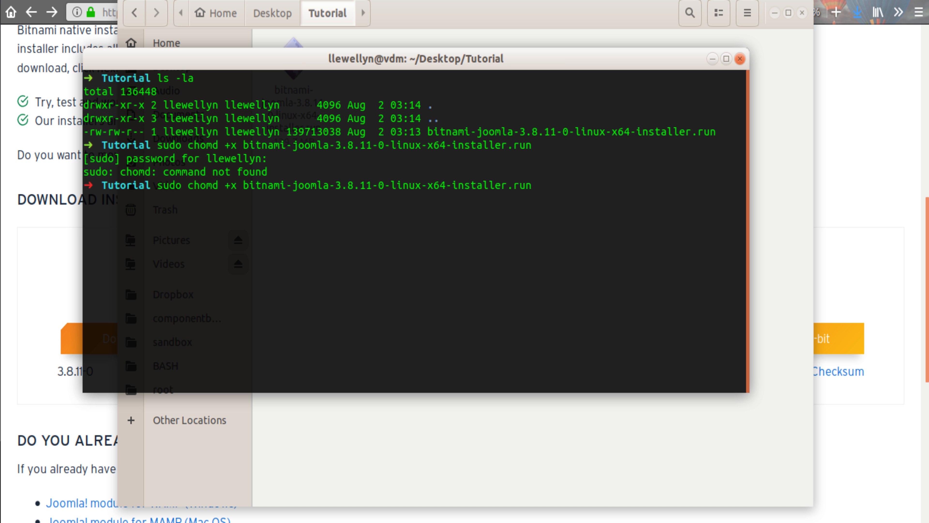
pyautogui.press('BackSpace')
pyautogui.press('BackSpace')
pyautogui.write('mo')
pyautogui.press('Return')
# Verify with ls -la that the installer reads -rwxrwxr-x, then close the terminal
pyautogui.press('Up')
pyautogui.press('Up')
pyautogui.press('Return')
pyautogui.press('Up')
pyautogui.press('Up')
pyautogui.press('Up')
pyautogui.press('Up')
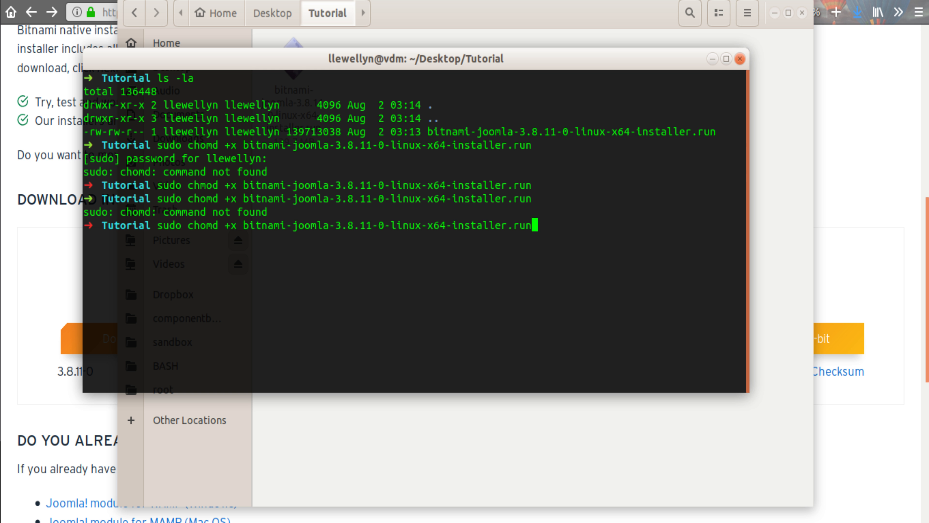
pyautogui.press('Return')
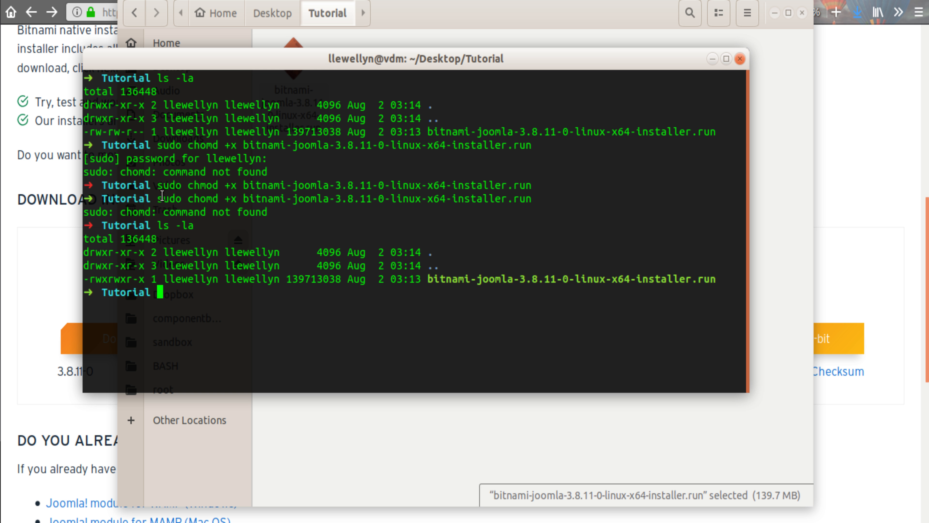
pyautogui.moveTo(158, 185); pyautogui.dragTo(531, 185)
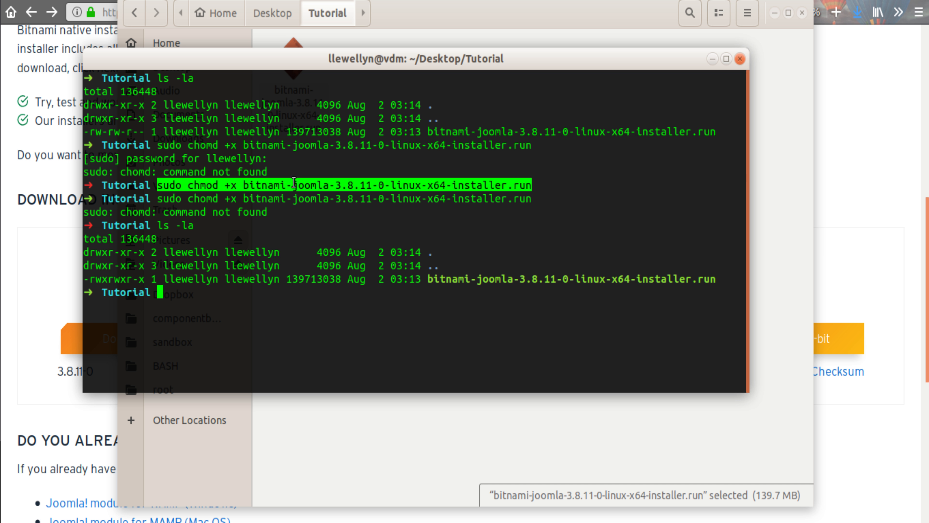
pyautogui.click(740, 59)
pyautogui.click(390, 121)
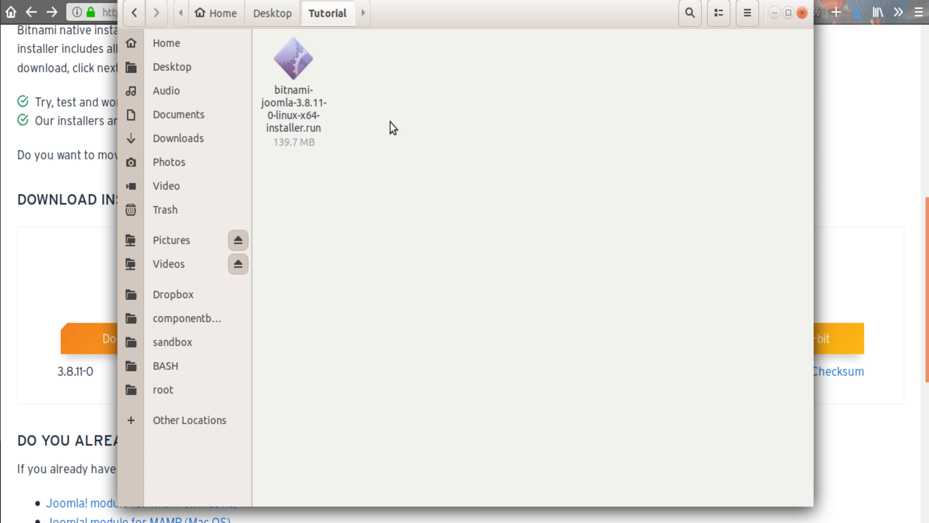
# Run bitnami-joomla-3.8.11-0-linux-x64-installer.run from the Tutorial folder
pyautogui.click(289, 58)
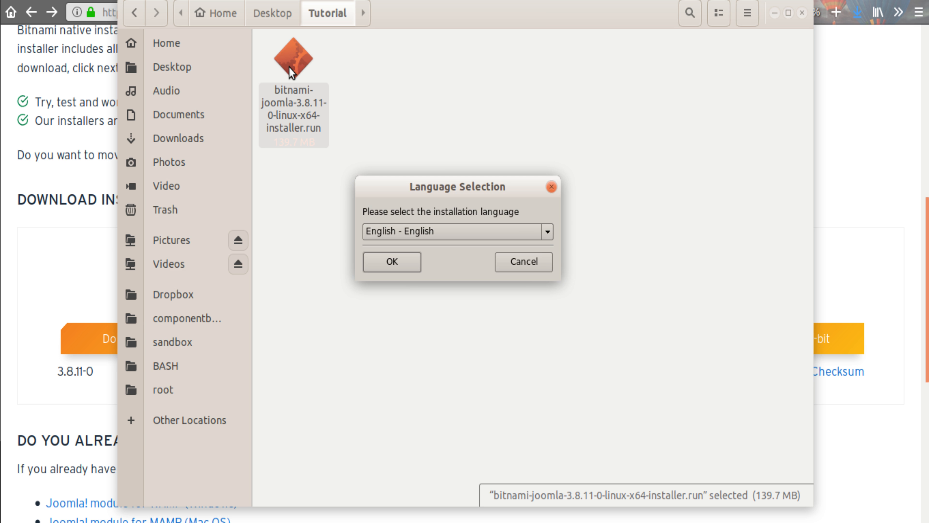
# Accept English as the language and keep all three components selected
pyautogui.click(398, 262)
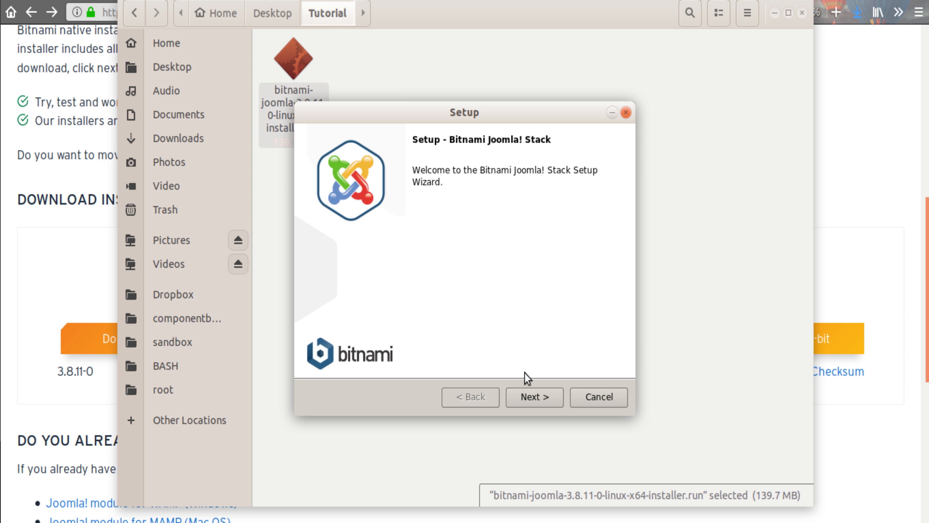
pyautogui.click(534, 397)
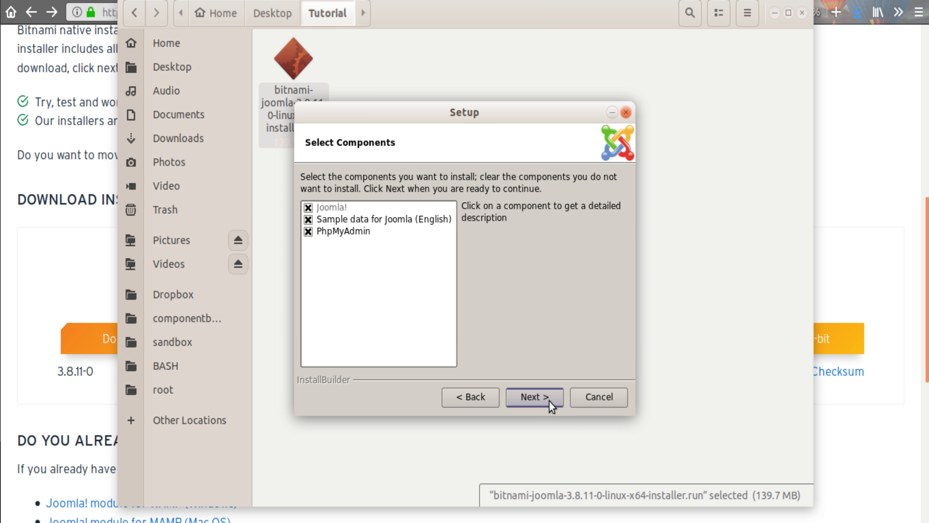
pyautogui.click(525, 398)
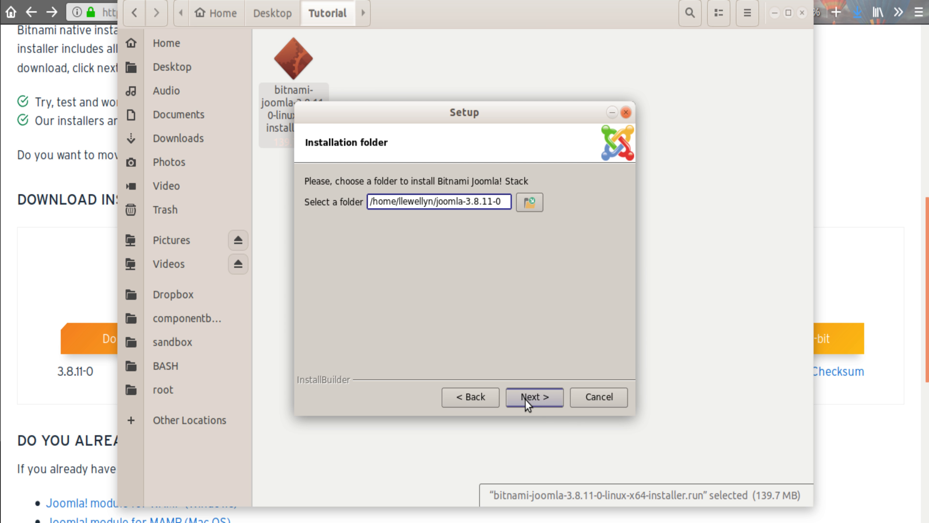
# Change the installation folder from joomla-3.8.11-0 to joomla_bitnami
pyautogui.moveTo(501, 202); pyautogui.dragTo(463, 204)
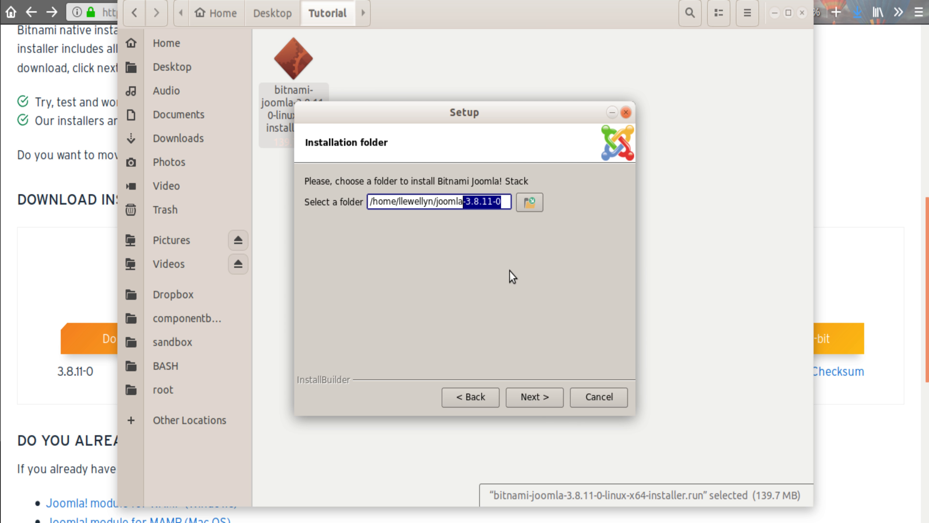
pyautogui.press('BackSpace')
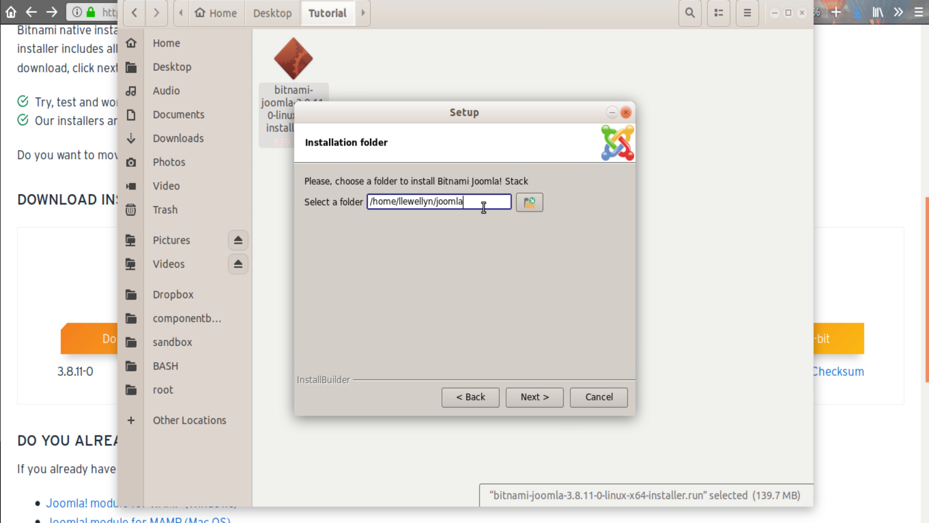
pyautogui.write('_bitnami')
# Accept the joomla_bitnami folder, then enter and confirm the admin password to reach MySQL settings
pyautogui.click(535, 396)
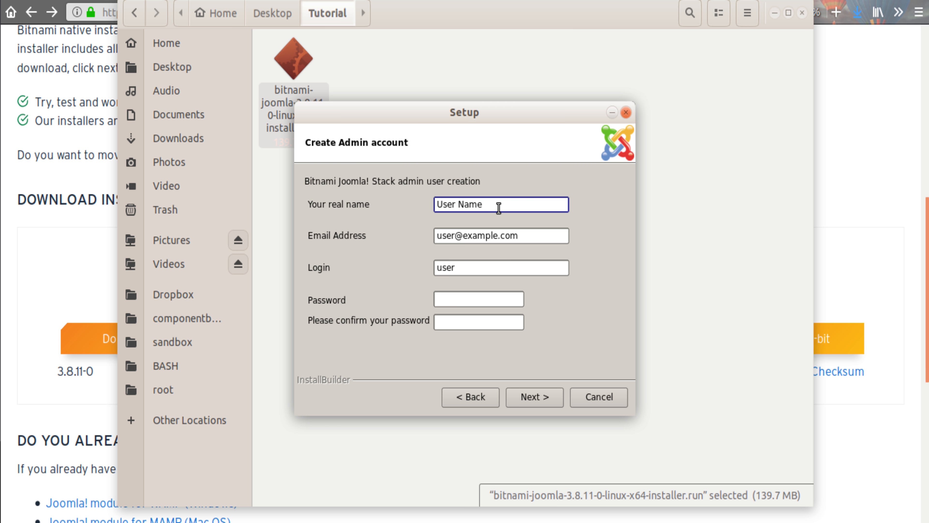
pyautogui.click(466, 299)
pyautogui.write('*')
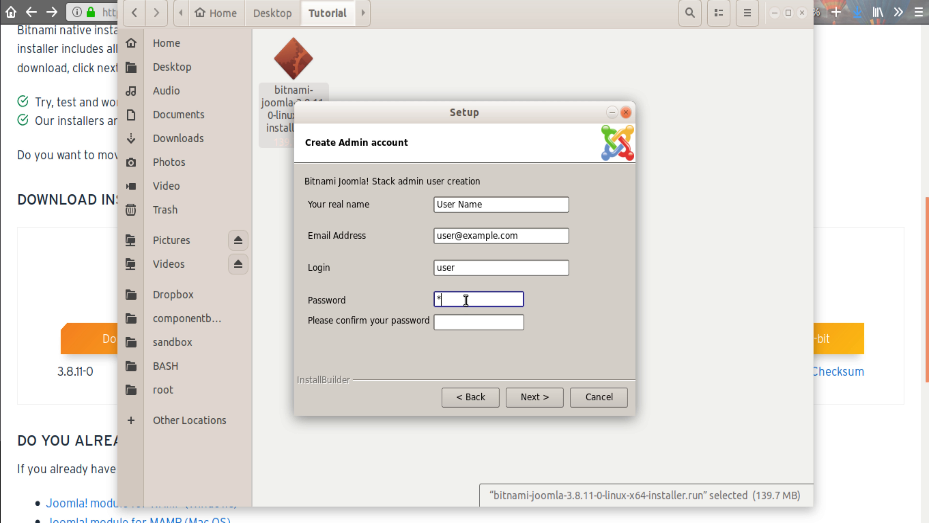
pyautogui.write('*****')
pyautogui.click(459, 321)
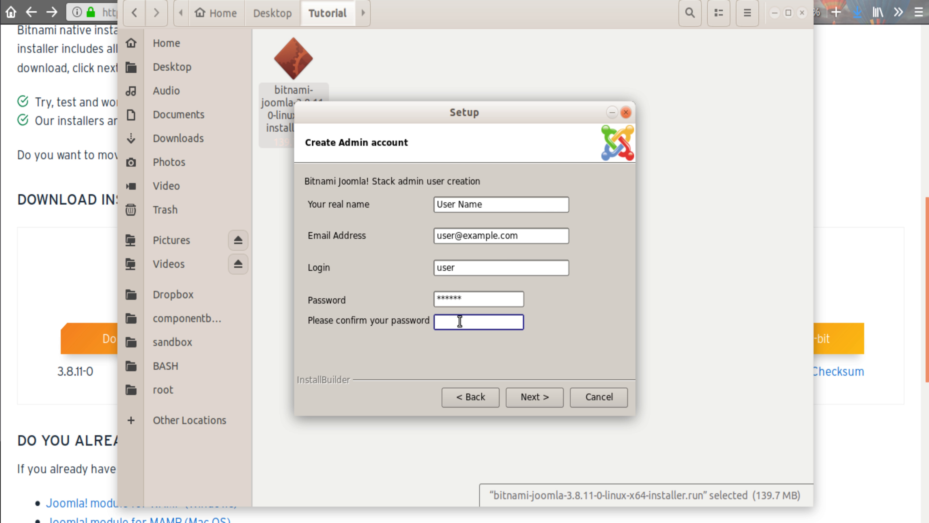
pyautogui.write('******')
pyautogui.click(534, 397)
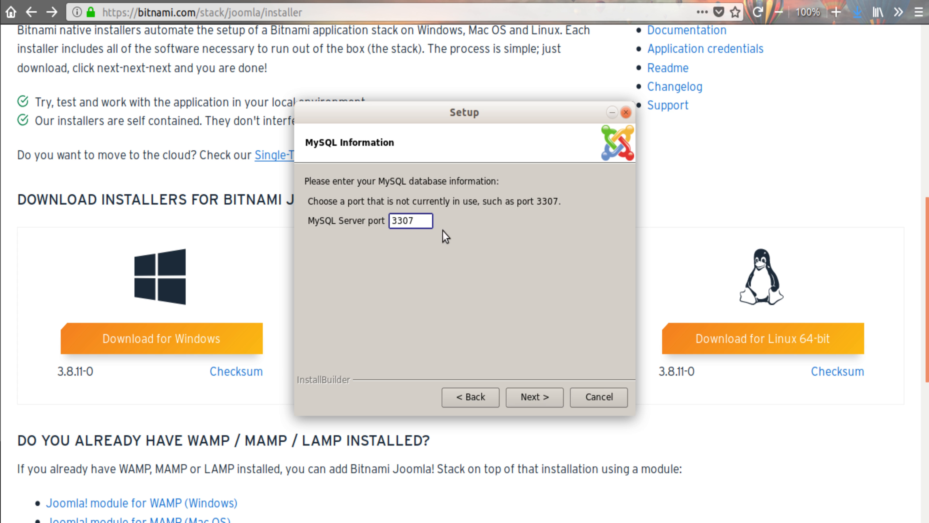
# Keep MySQL port 3307, the site name and no mail setup, disable cloud launch, and install
pyautogui.click(545, 402)
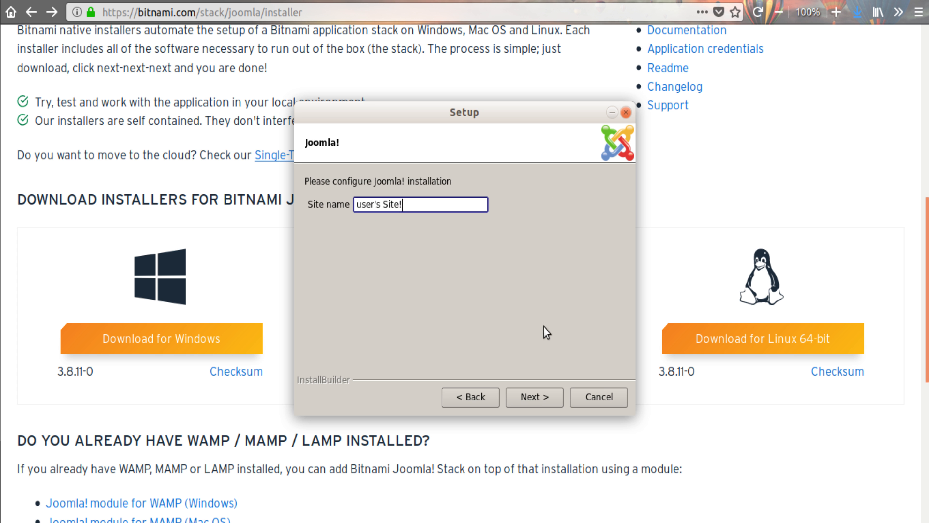
pyautogui.click(534, 395)
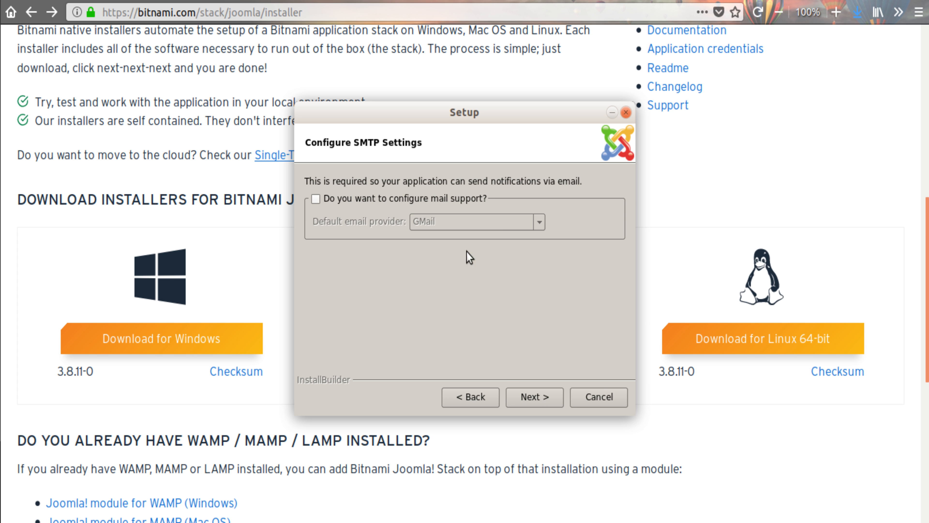
pyautogui.click(534, 396)
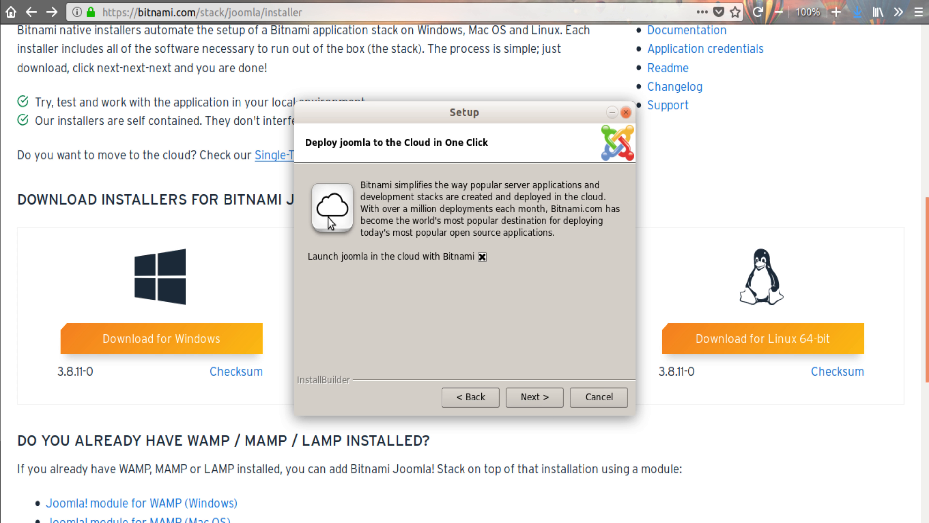
pyautogui.click(482, 256)
pyautogui.click(536, 398)
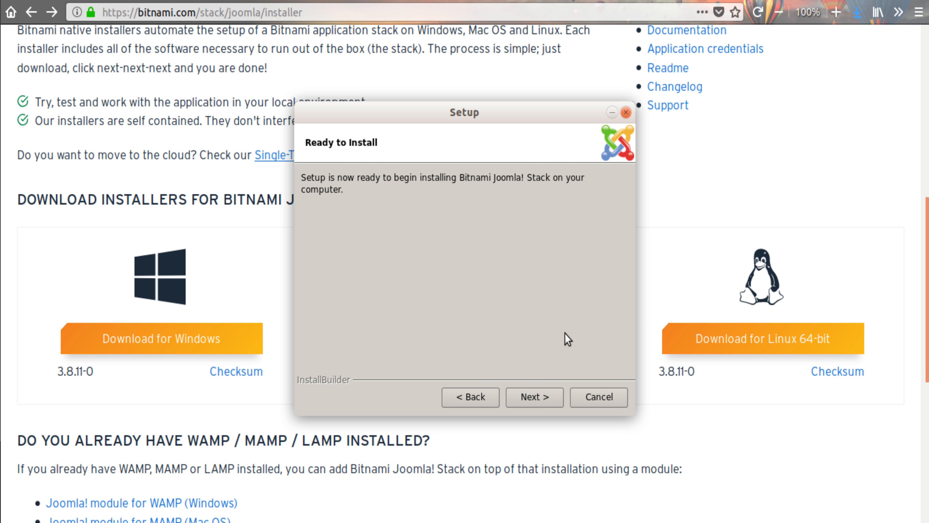
pyautogui.click(538, 399)
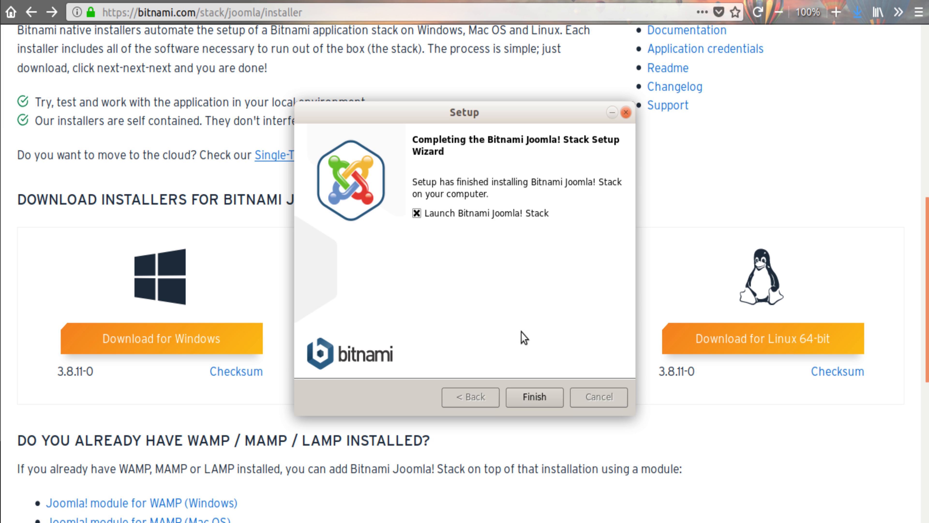
# Finish setup and load the local Joomla! site at 127.0.0.1:8080/joomla in Firefox
pyautogui.click(534, 393)
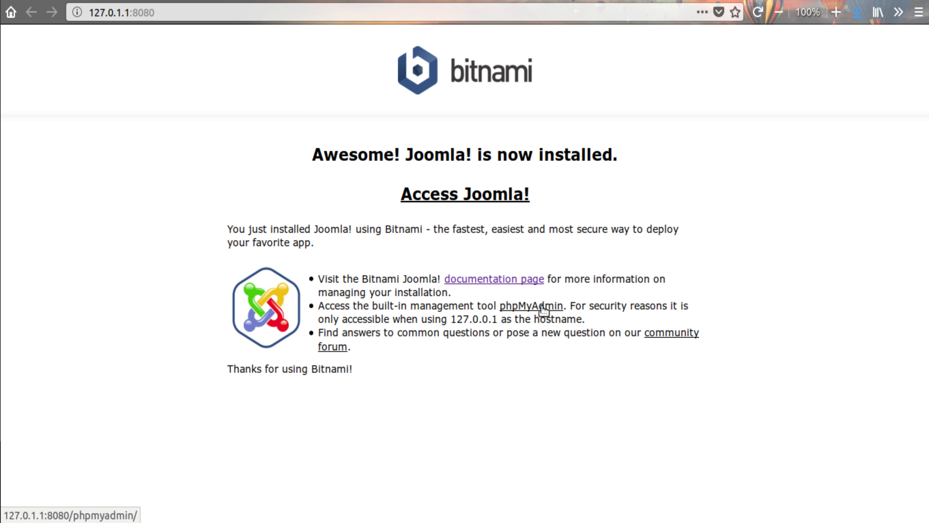
pyautogui.click(166, 14)
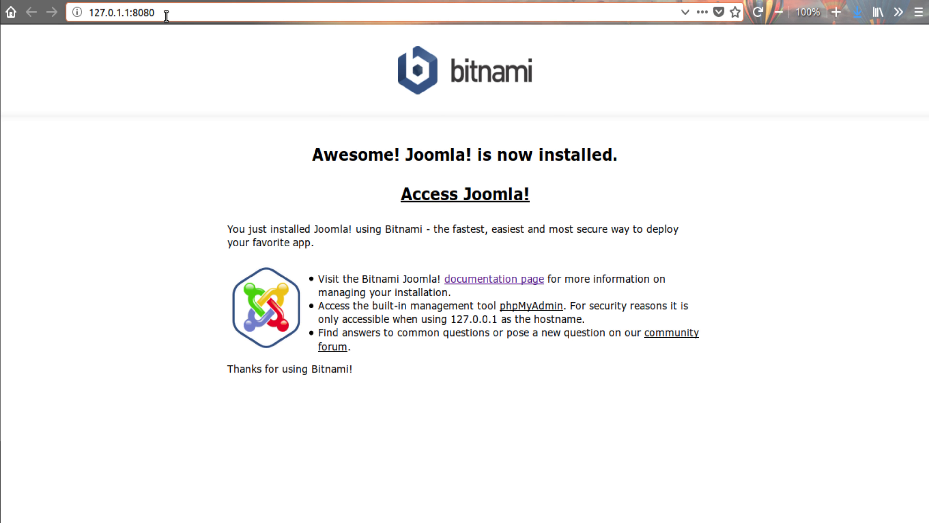
pyautogui.moveTo(88, 13); pyautogui.dragTo(160, 14)
pyautogui.click(181, 18)
pyautogui.write('/joom')
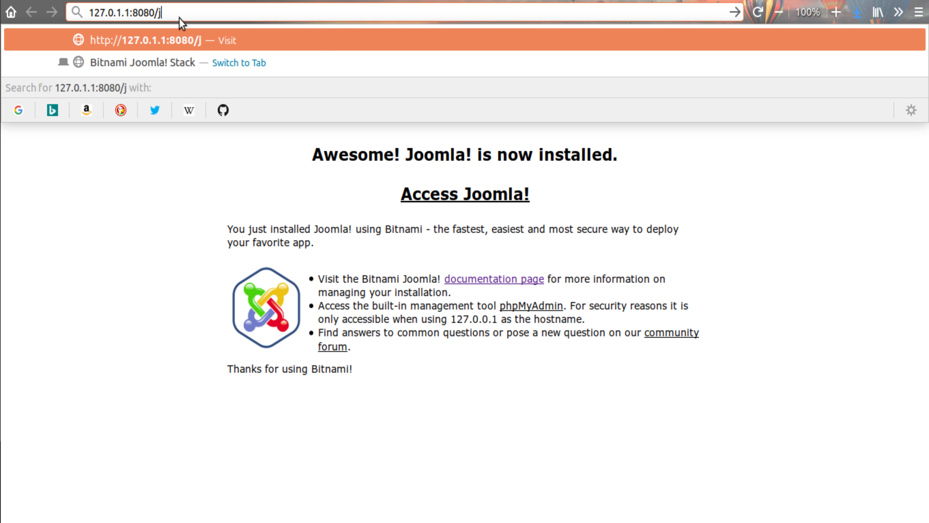
pyautogui.write('la')
pyautogui.press('Return')
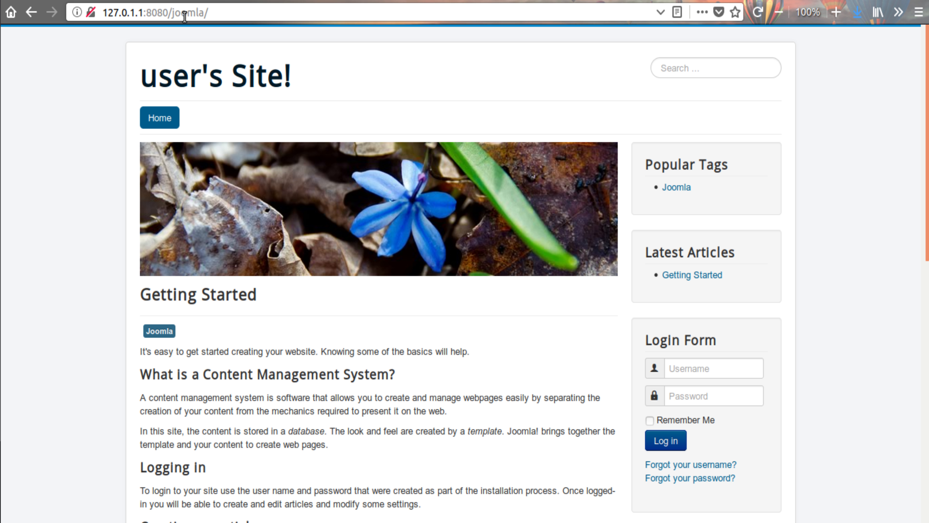
# Go to the Joomla administrator login page at 127.0.1.1:8080/joomla/administrator/
pyautogui.click(222, 15)
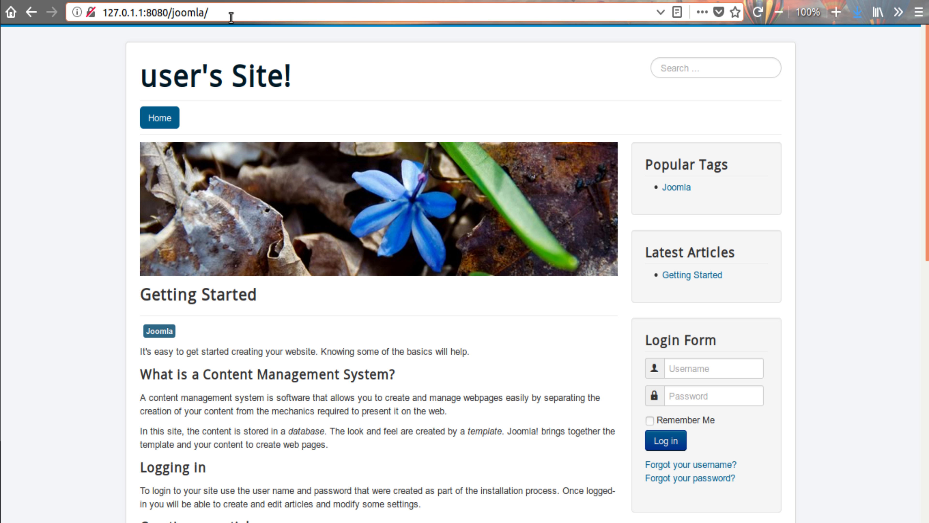
pyautogui.write('admin')
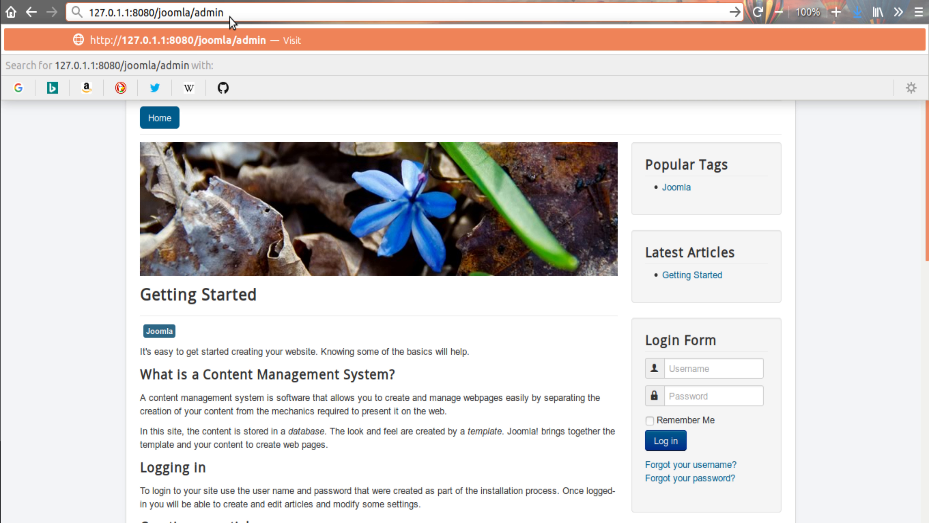
pyautogui.write('istrator')
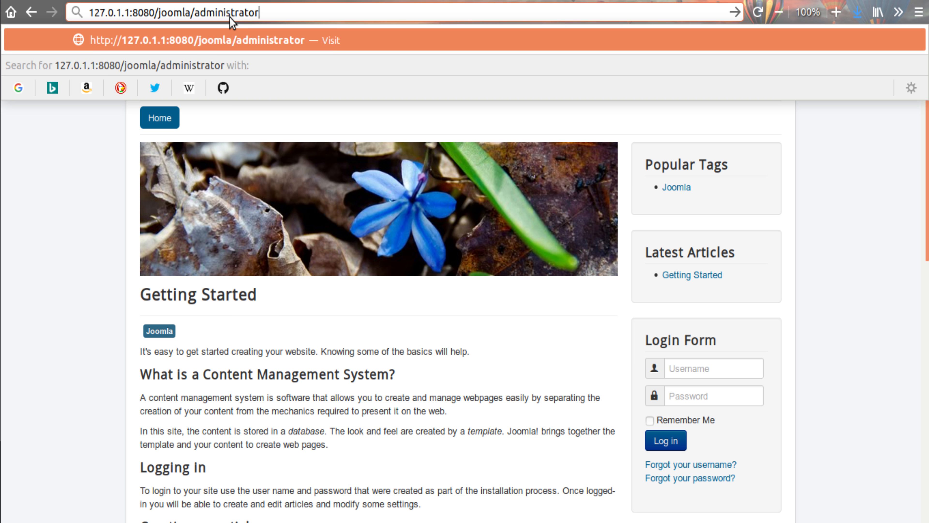
pyautogui.press('Return')
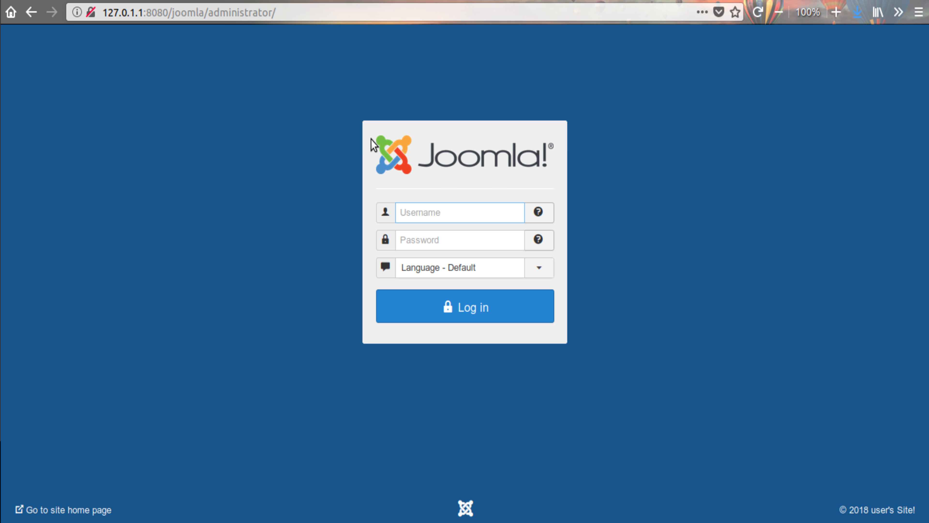
# Enter the administrator username and password and log in to the back end
pyautogui.click(452, 315)
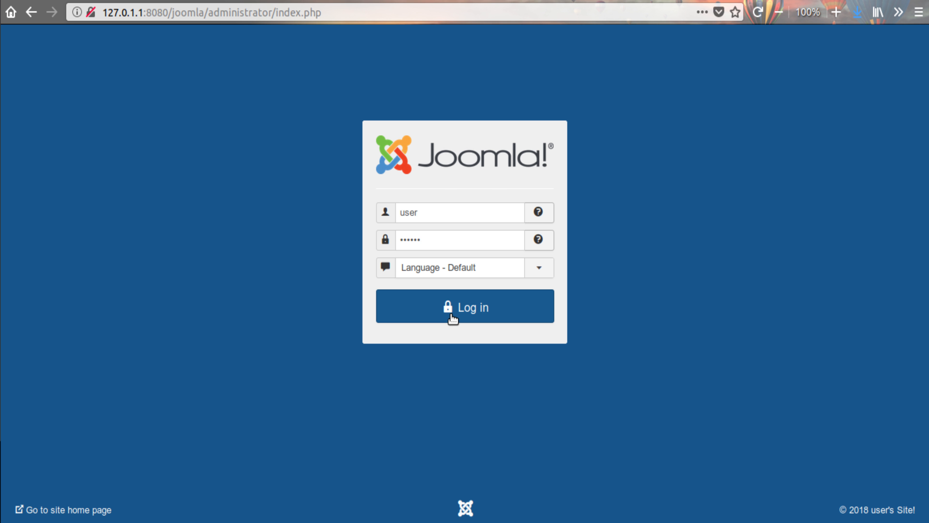
pyautogui.click(453, 314)
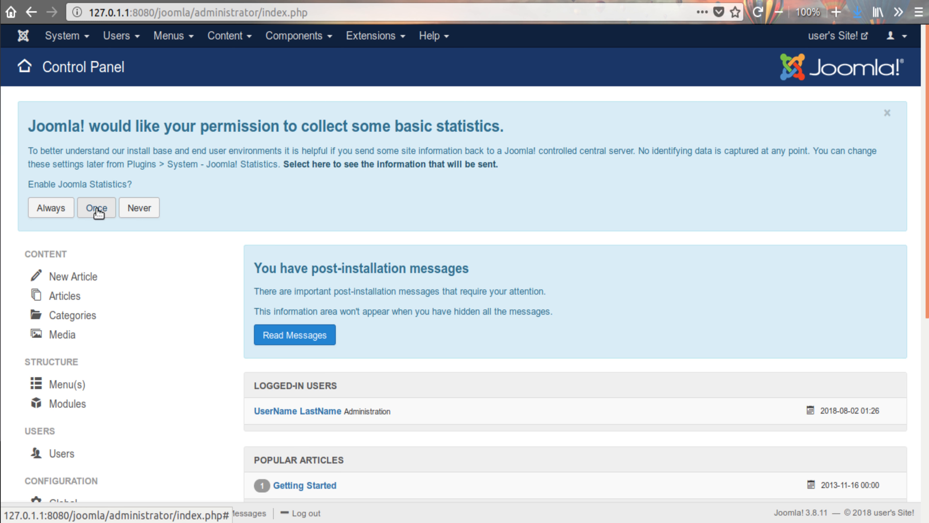
# Dismiss the statistics prompt and add the Install from Web tab on Extensions: Install
pyautogui.click(54, 208)
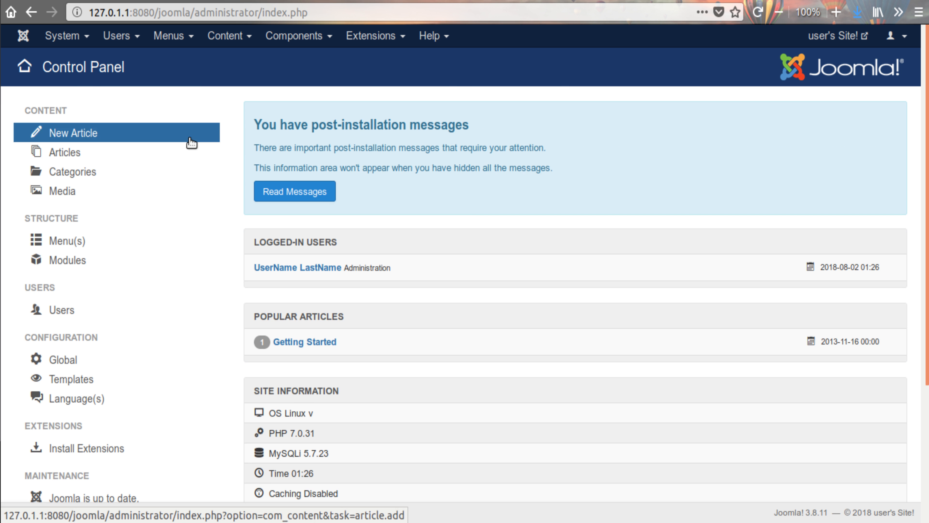
pyautogui.click(367, 40)
pyautogui.moveTo(370, 65)
pyautogui.click(475, 61)
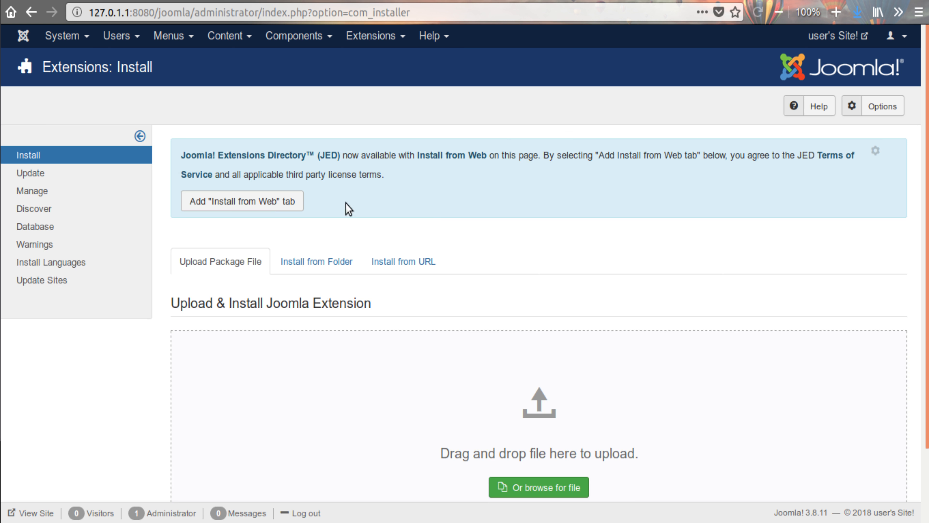
pyautogui.click(272, 207)
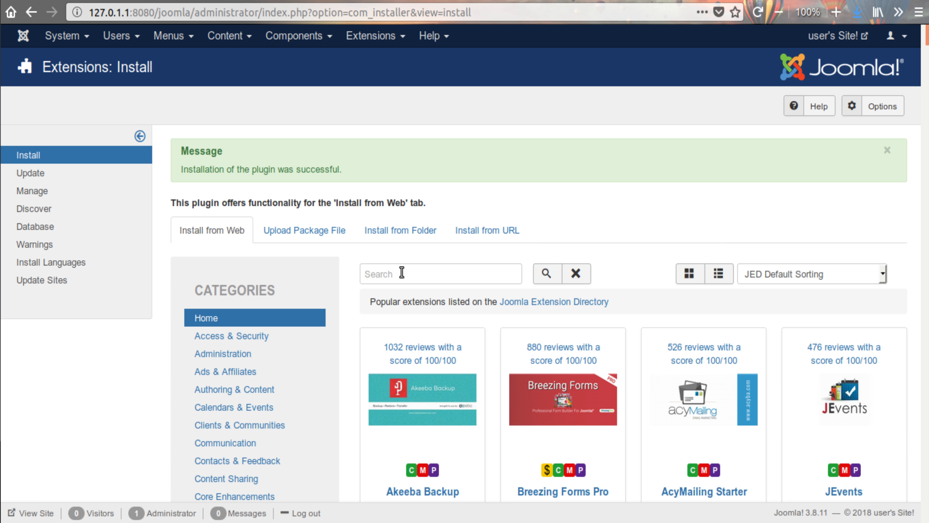
# Search the extension directory for JCB and open the Component Builder listing
pyautogui.click(401, 273)
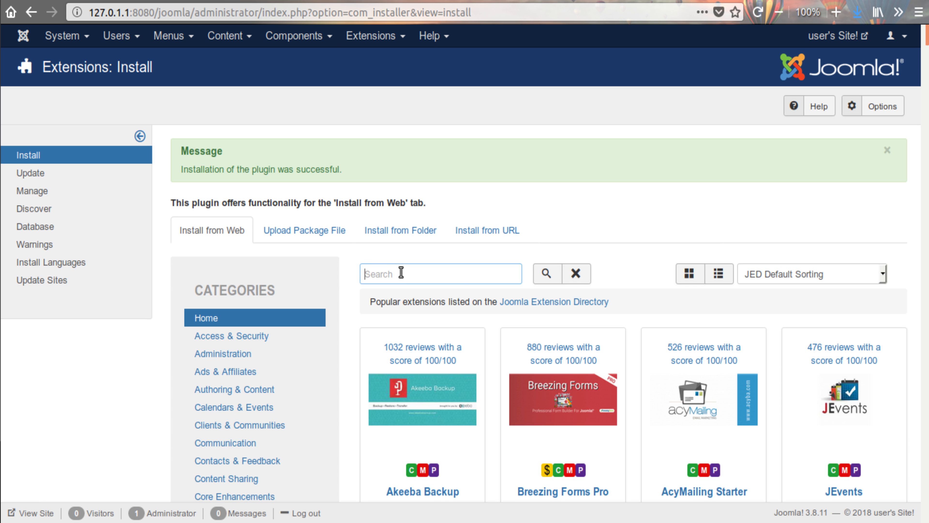
pyautogui.write('JCB')
pyautogui.press('Return')
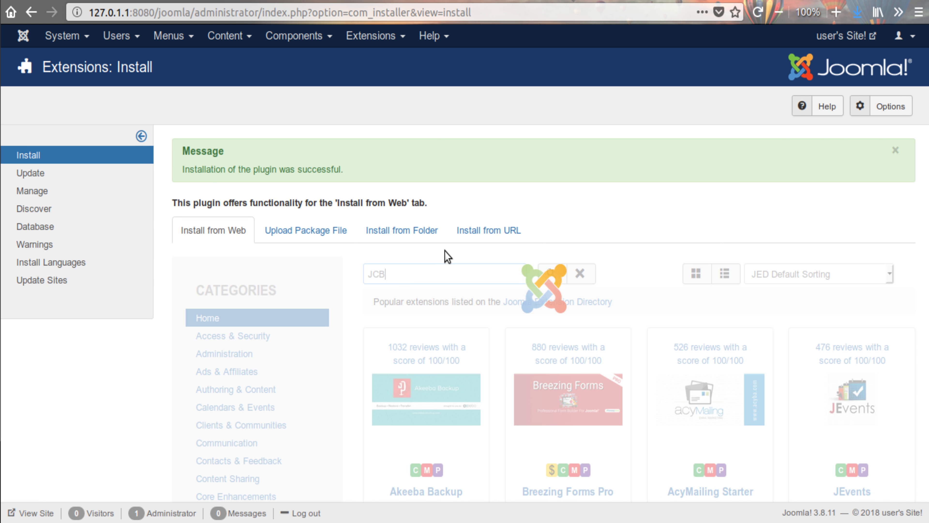
pyautogui.scroll(-3, 485, 172)
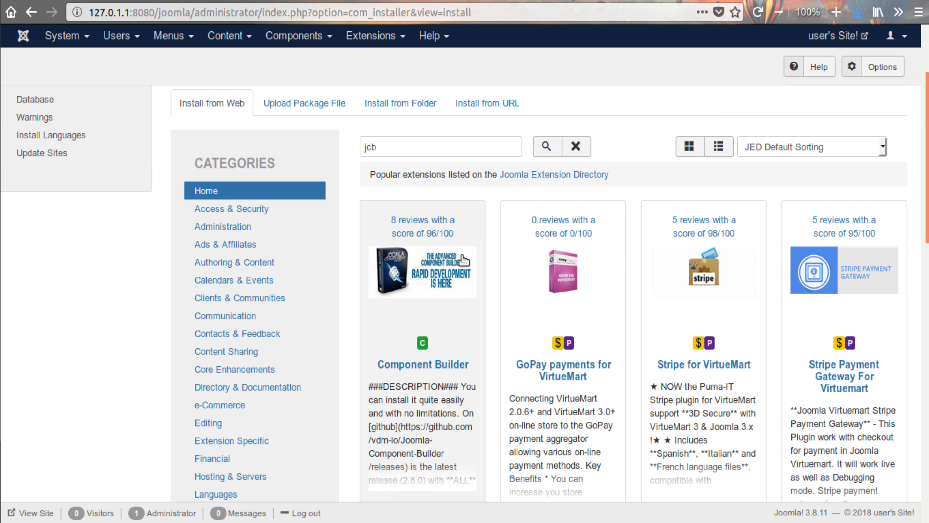
pyautogui.scroll(-2, 420, 230)
pyautogui.click(420, 230)
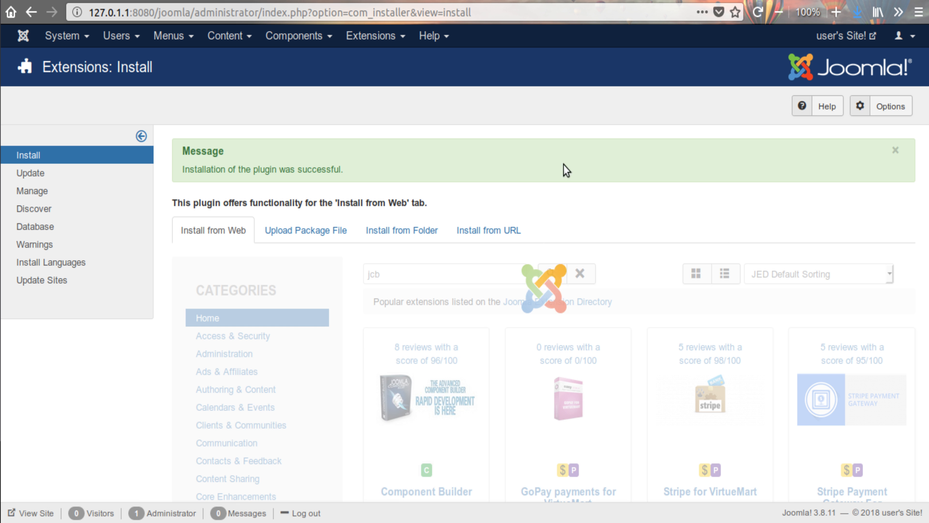
# Install Component Builder from its GitHub master.zip and confirm the installation
pyautogui.scroll(-5, 563, 340)
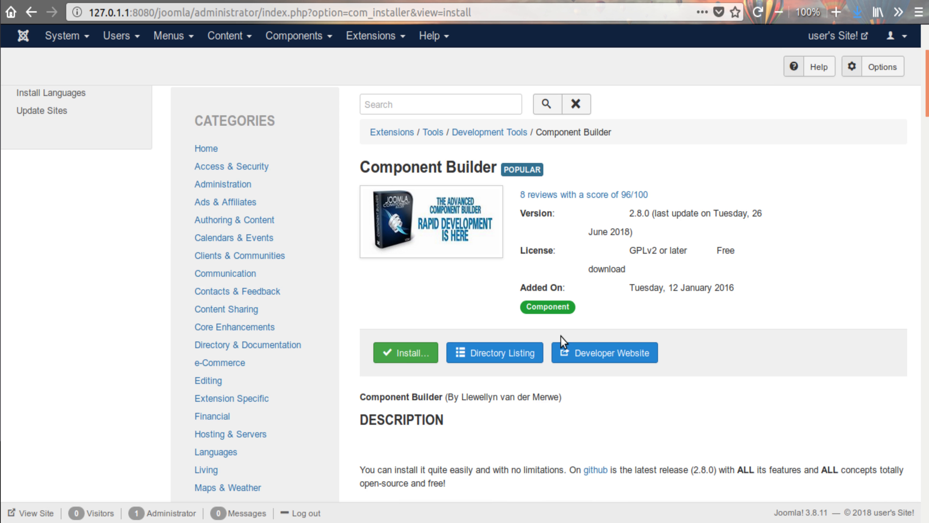
pyautogui.click(408, 355)
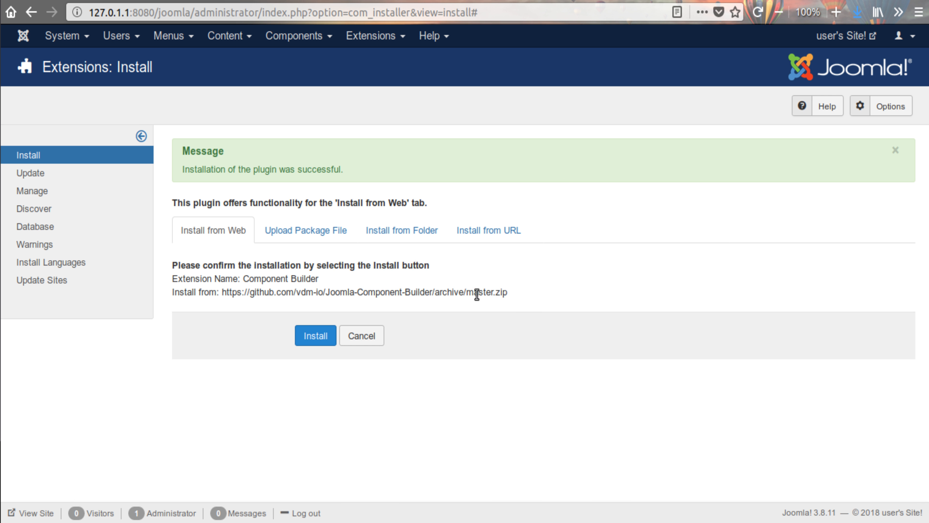
pyautogui.moveTo(466, 293)
pyautogui.mouseDown()
pyautogui.moveTo(516, 295)
pyautogui.moveTo(469, 294)
pyautogui.mouseUp()
pyautogui.click(521, 302)
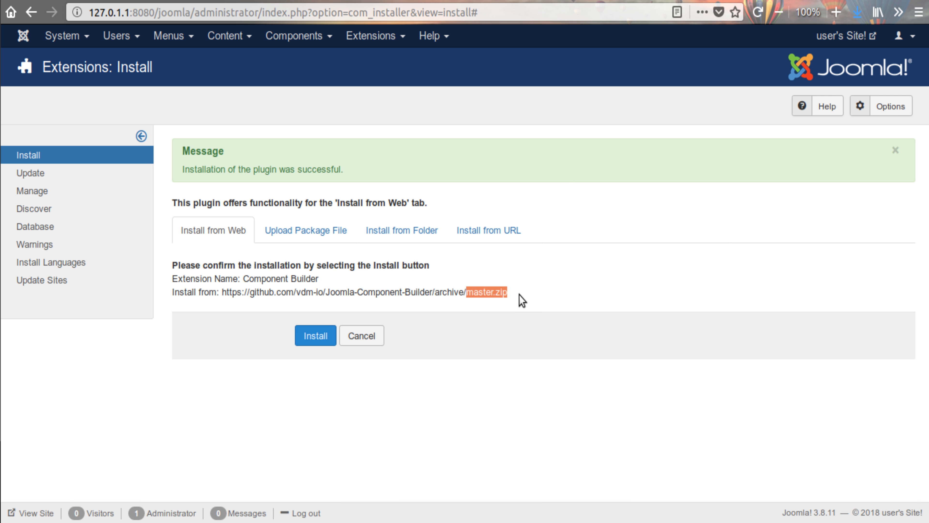
pyautogui.click(313, 336)
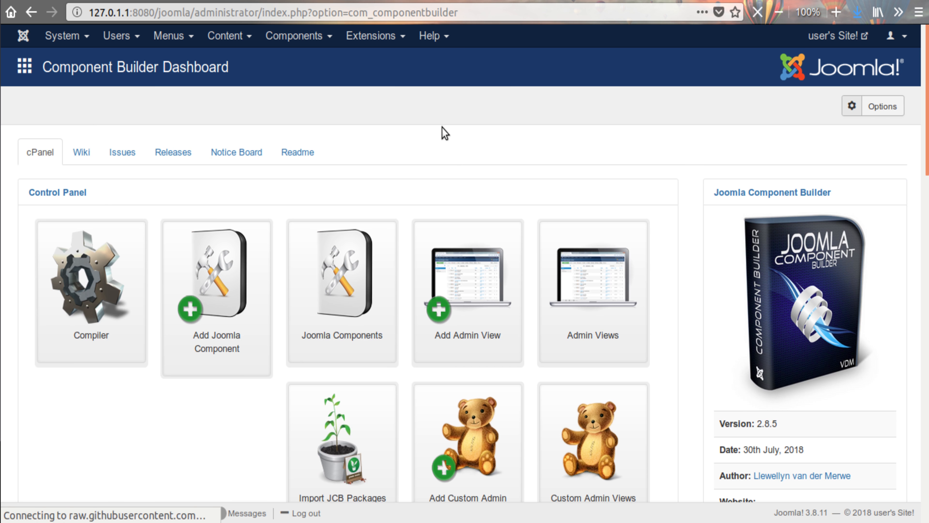
# Zoom the page out and scroll through the Component Builder Dashboard tiles
pyautogui.click(779, 13)
pyautogui.scroll(-4, 695, 158)
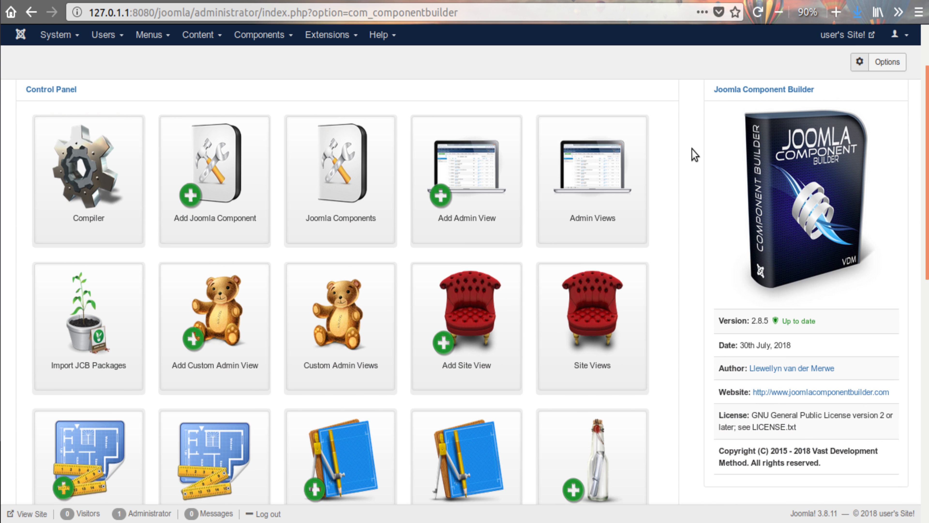
pyautogui.scroll(3, 691, 187)
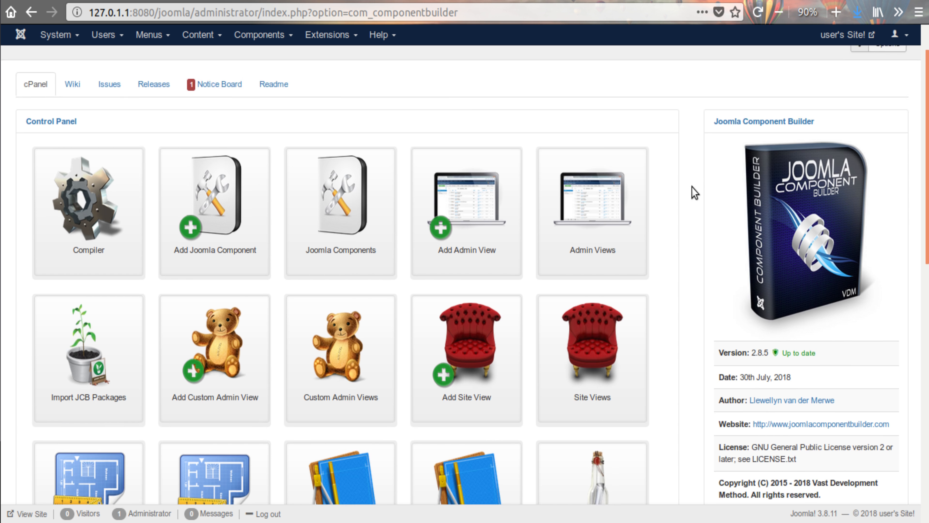
pyautogui.scroll(-3, 691, 187)
# On Import JCB Packages, choose Hello World from the JCB Community packages
pyautogui.click(118, 246)
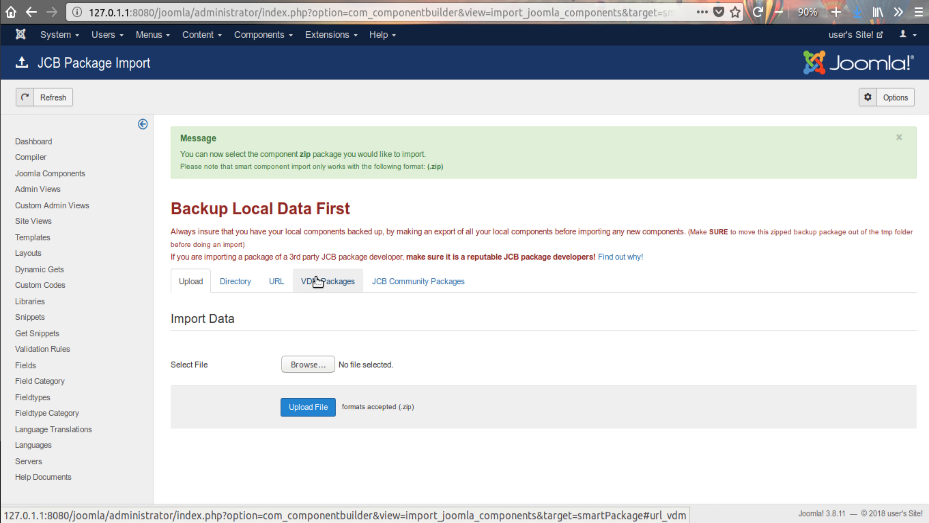
pyautogui.click(333, 281)
pyautogui.scroll(-3, 498, 251)
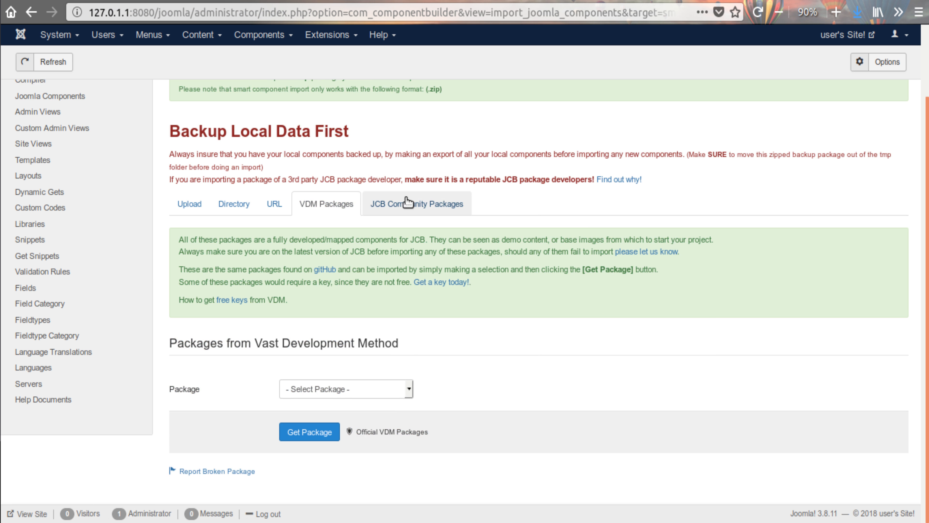
pyautogui.click(408, 202)
pyautogui.scroll(-1, 572, 219)
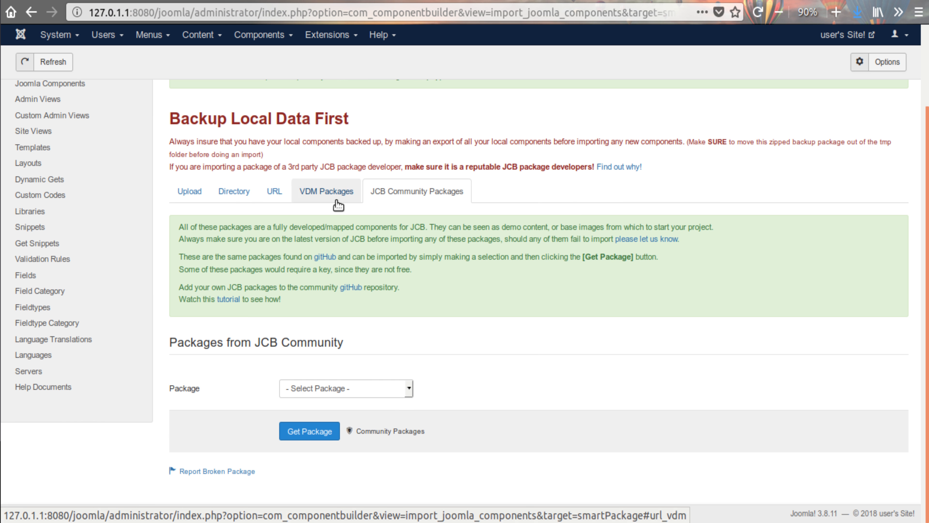
pyautogui.click(404, 388)
pyautogui.click(491, 356)
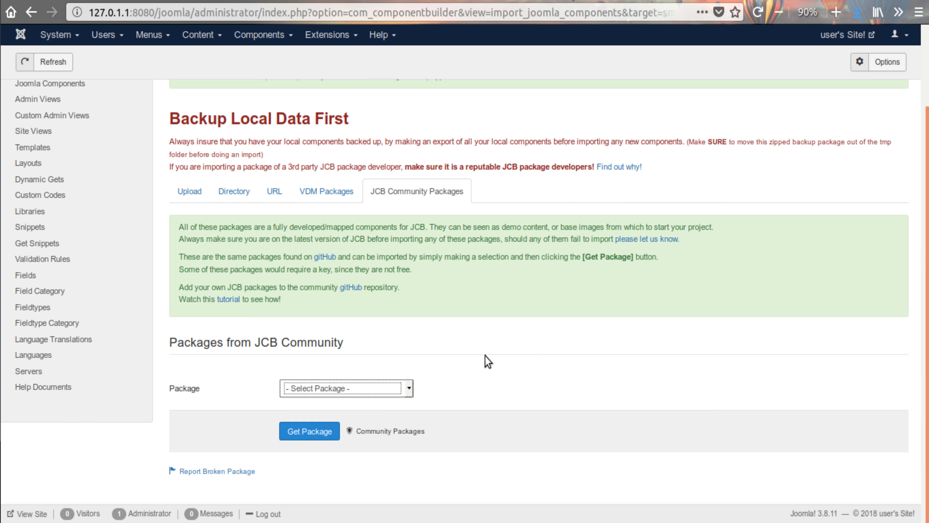
pyautogui.click(377, 390)
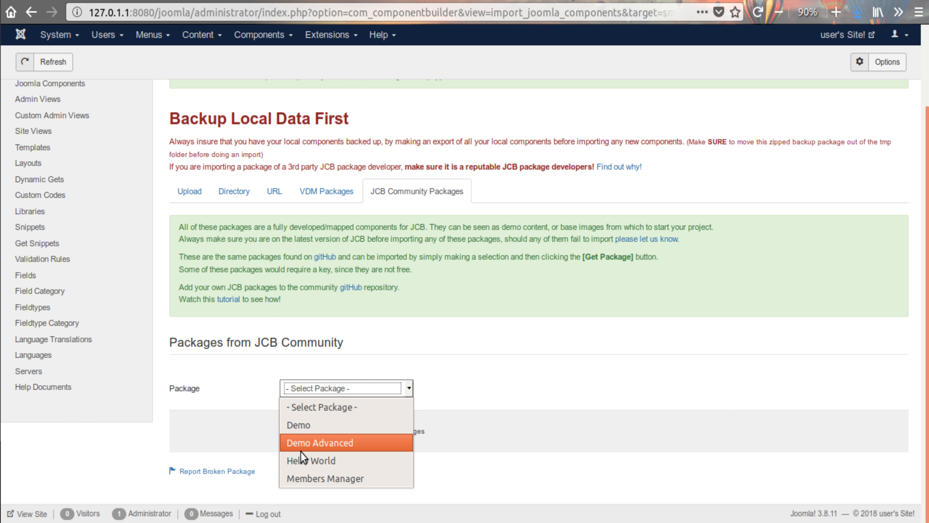
pyautogui.click(299, 462)
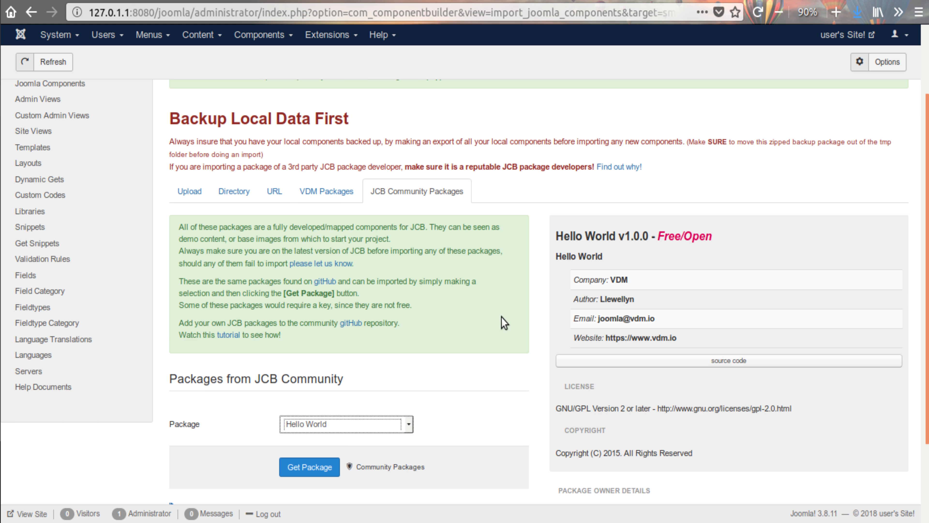
# Get the Hello World package, set Force Local Update to Yes, and import it
pyautogui.scroll(-3, 415, 384)
pyautogui.click(308, 365)
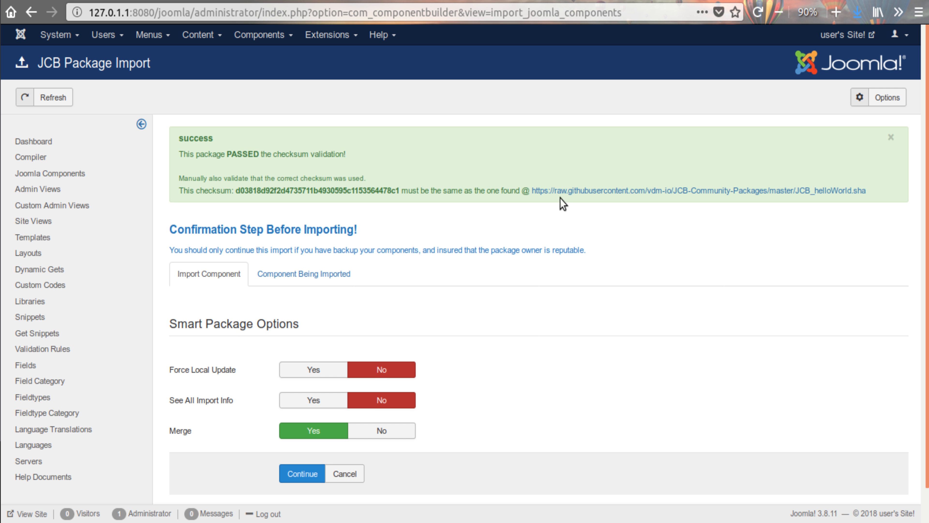
pyautogui.scroll(-1, 513, 360)
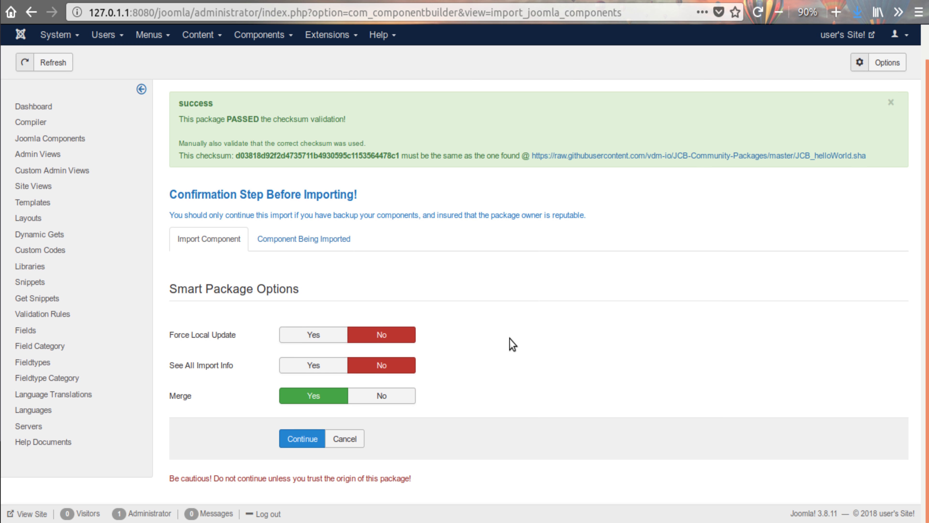
pyautogui.click(331, 334)
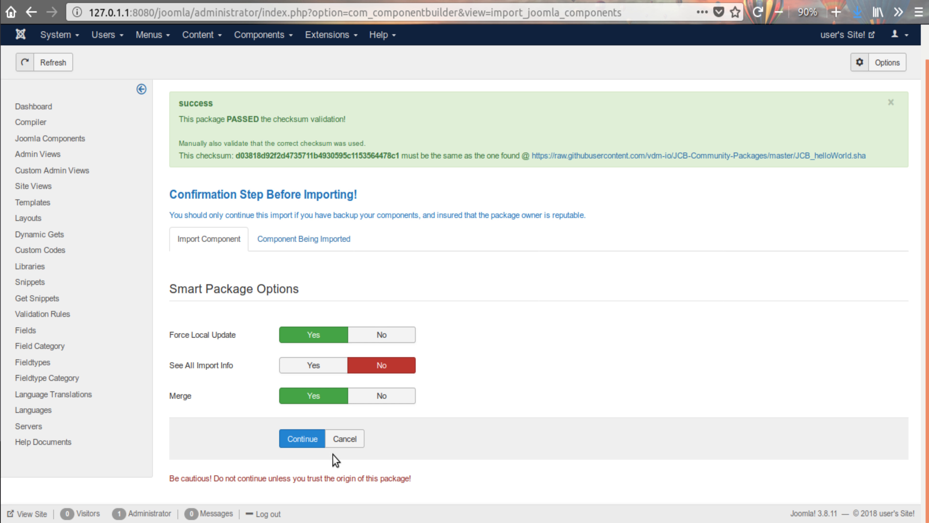
pyautogui.click(300, 441)
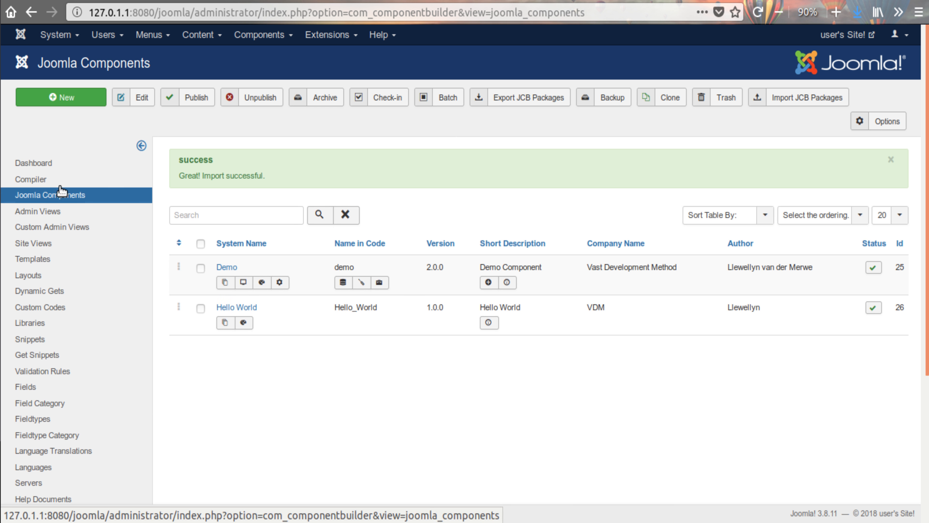
# Compile Hello World with Backup set to Yes and install it on the site
pyautogui.click(43, 177)
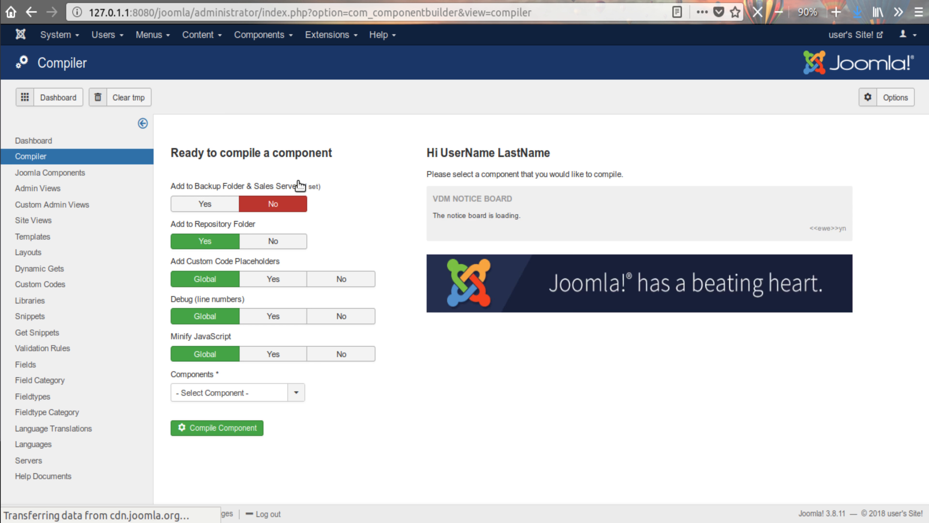
pyautogui.click(204, 204)
pyautogui.click(237, 395)
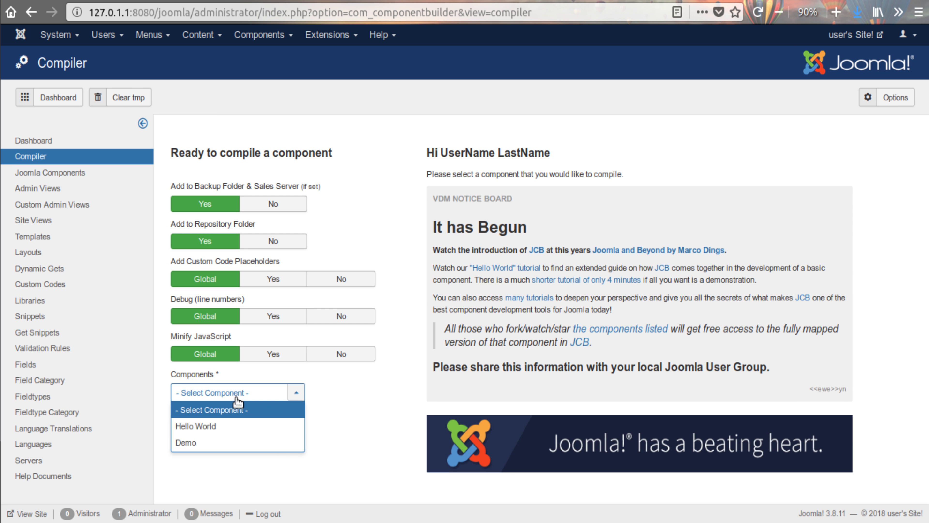
pyautogui.click(225, 424)
pyautogui.click(235, 427)
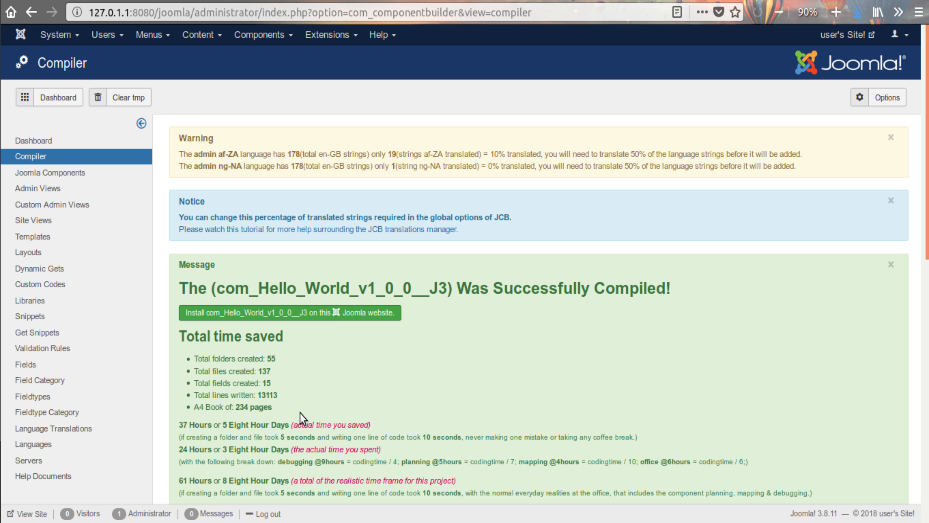
pyautogui.click(301, 314)
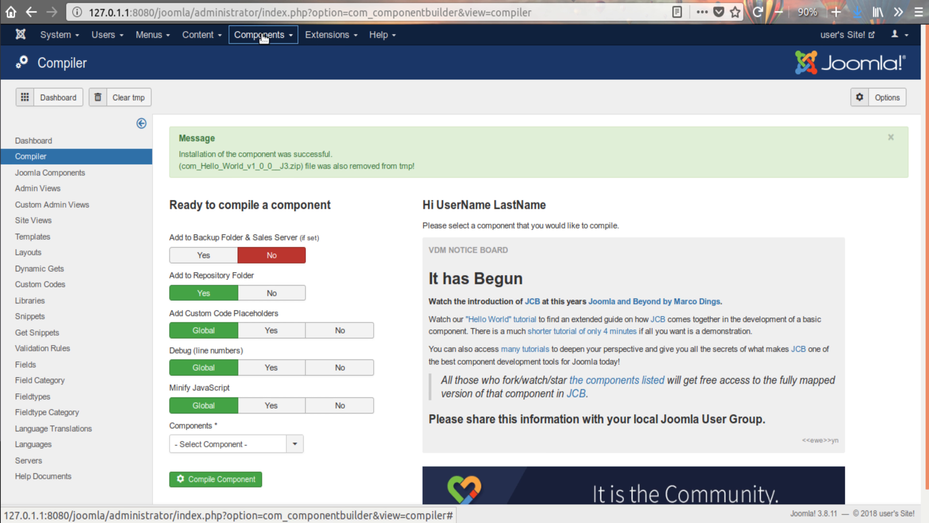
# Add and save a new greeting 'Some text' in Hello World's Greetings list
pyautogui.click(264, 33)
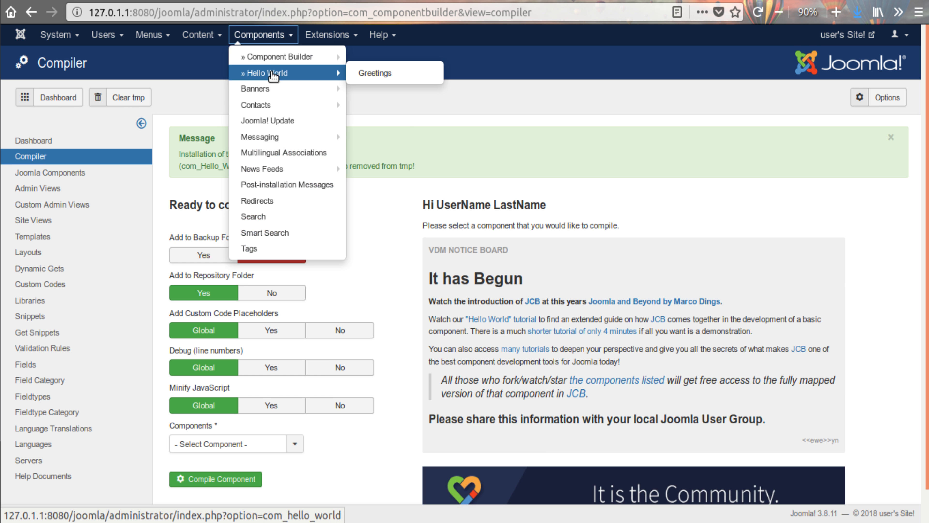
pyautogui.click(273, 73)
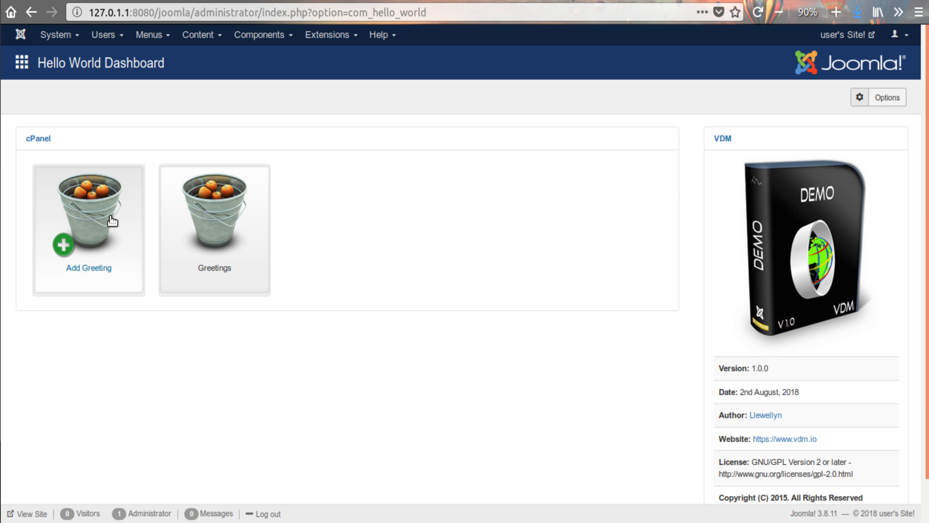
pyautogui.click(205, 223)
pyautogui.click(76, 93)
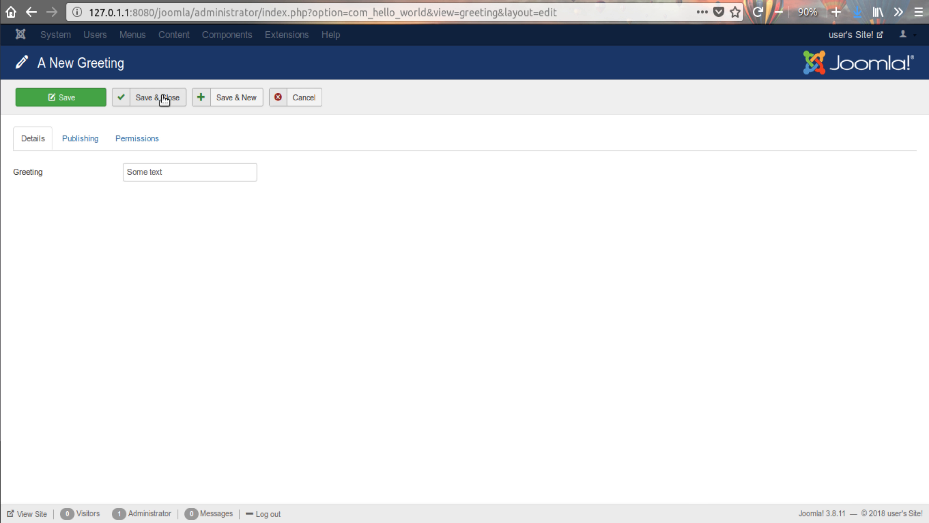
pyautogui.click(162, 98)
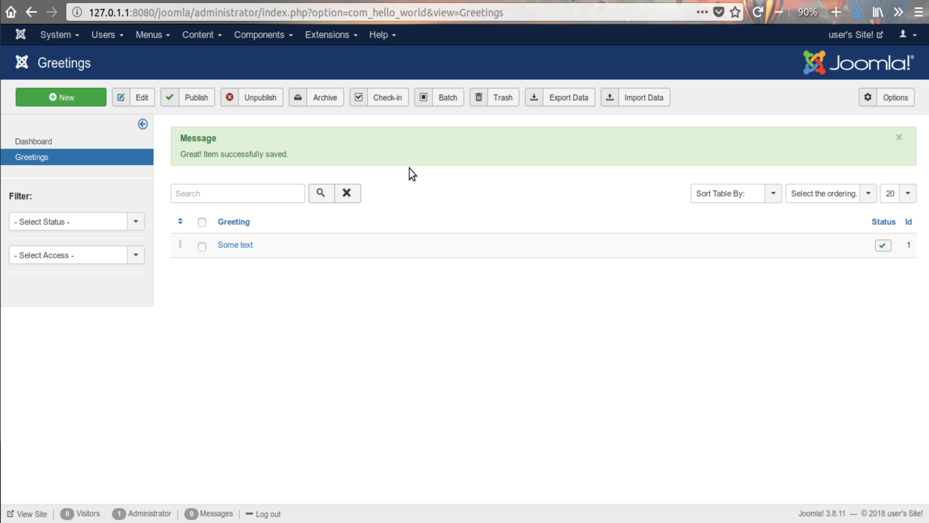
# Change the Main Menu's Home item type to Hello World Greetings and save it
pyautogui.click(149, 35)
pyautogui.click(166, 124)
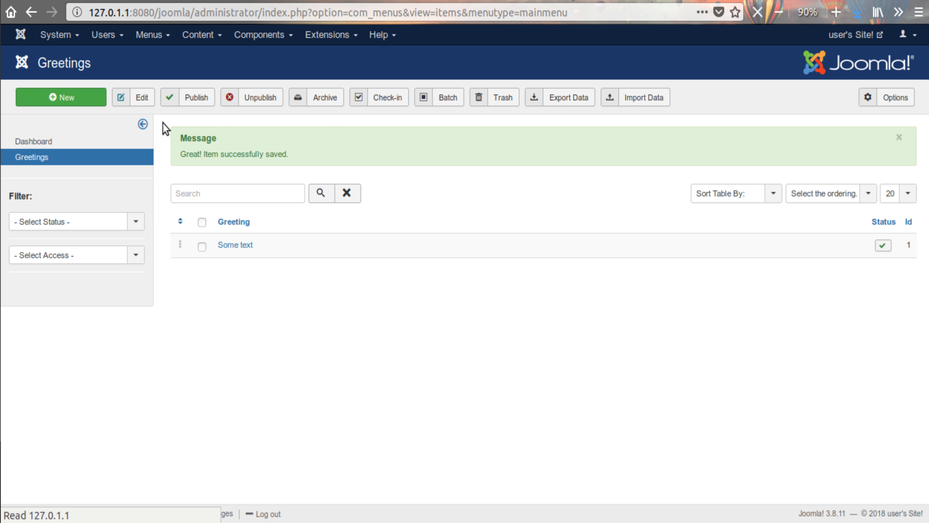
pyautogui.click(270, 186)
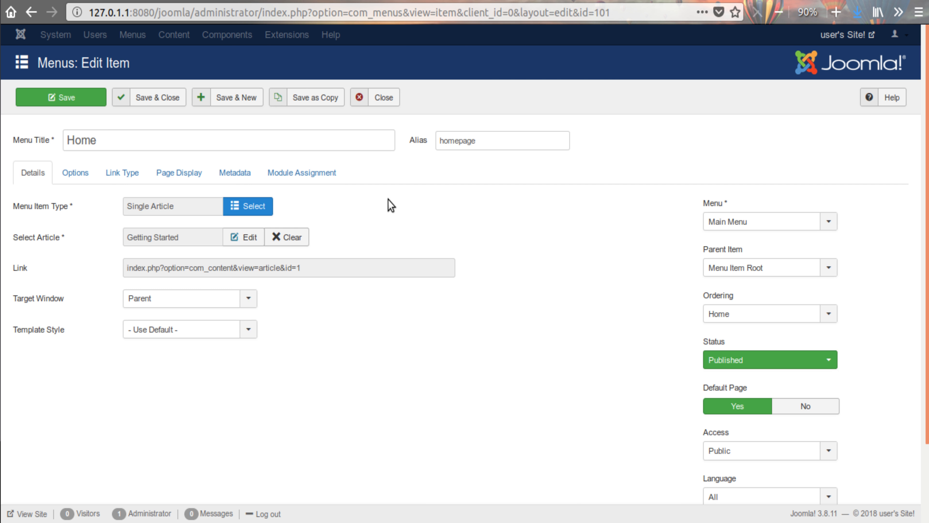
pyautogui.click(242, 200)
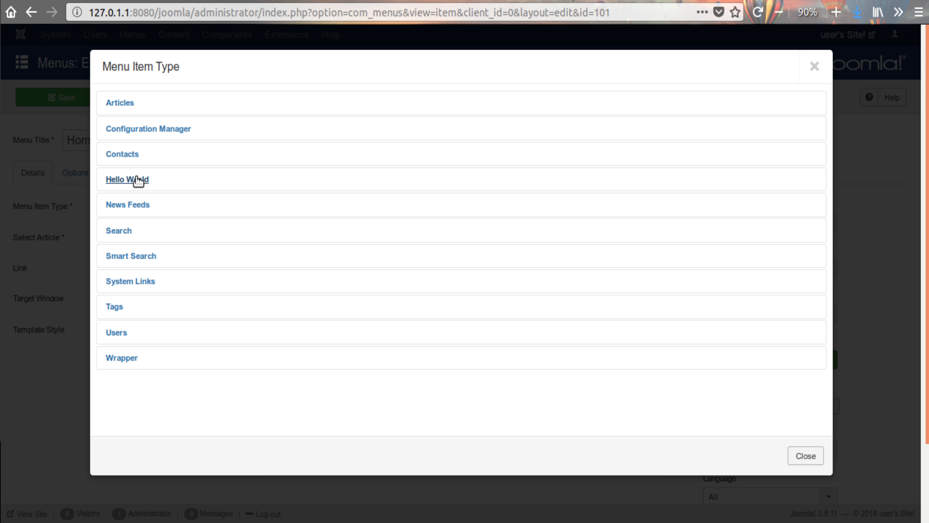
pyautogui.click(130, 179)
pyautogui.click(133, 211)
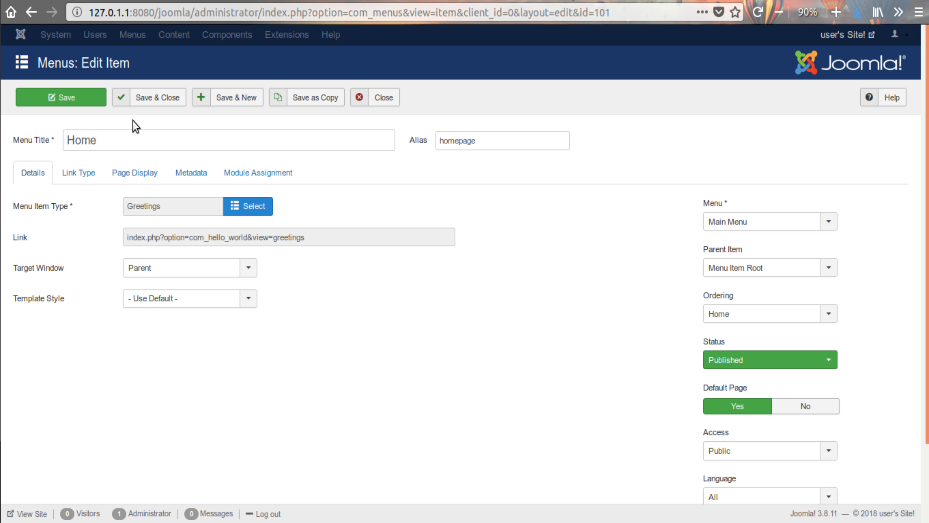
pyautogui.click(158, 102)
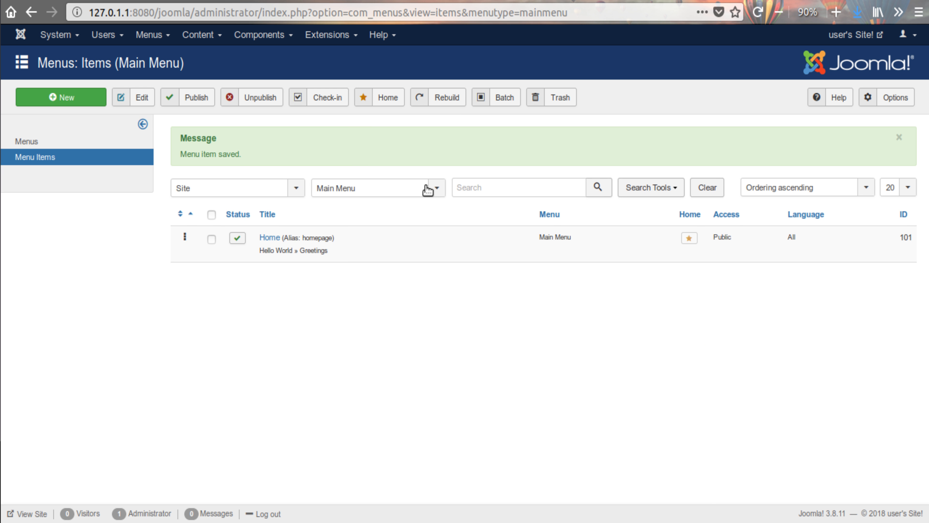
pyautogui.click(262, 34)
# Open Hello World's configuration options on the Permissions tab
pyautogui.click(269, 72)
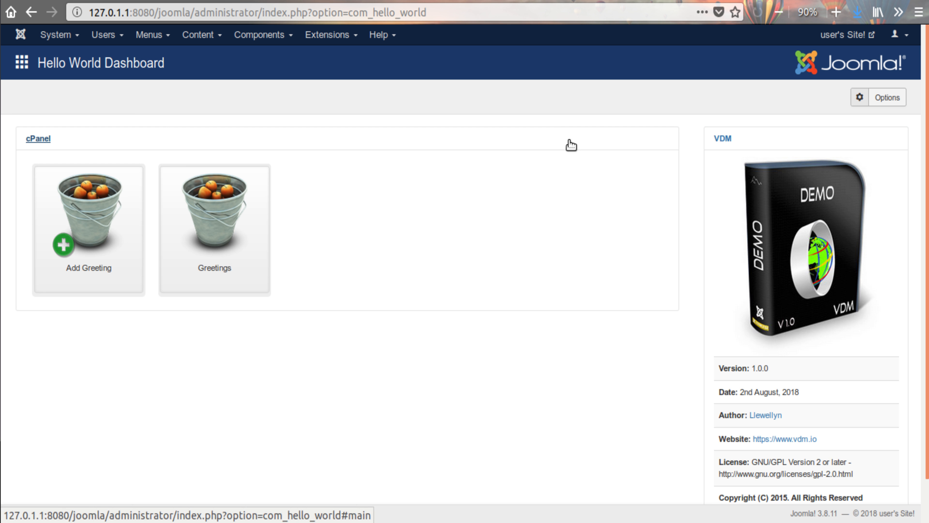
pyautogui.click(867, 103)
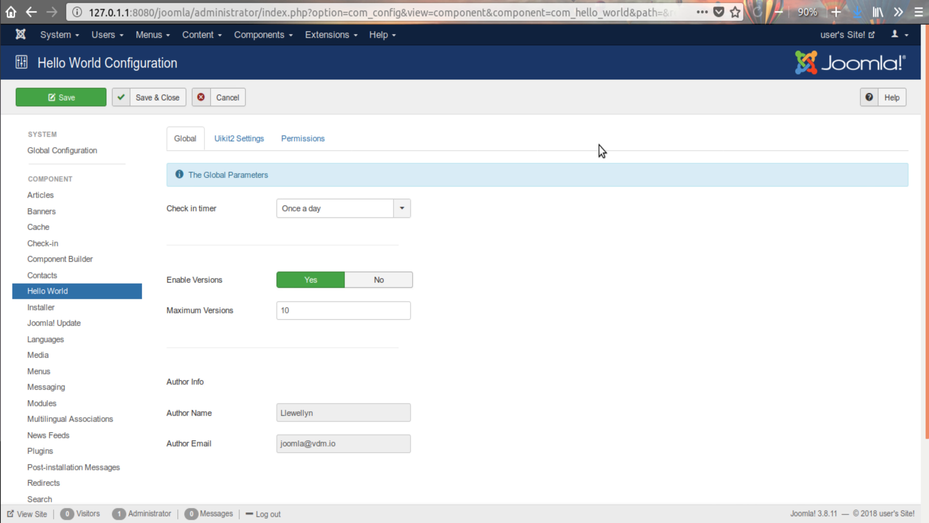
pyautogui.click(352, 146)
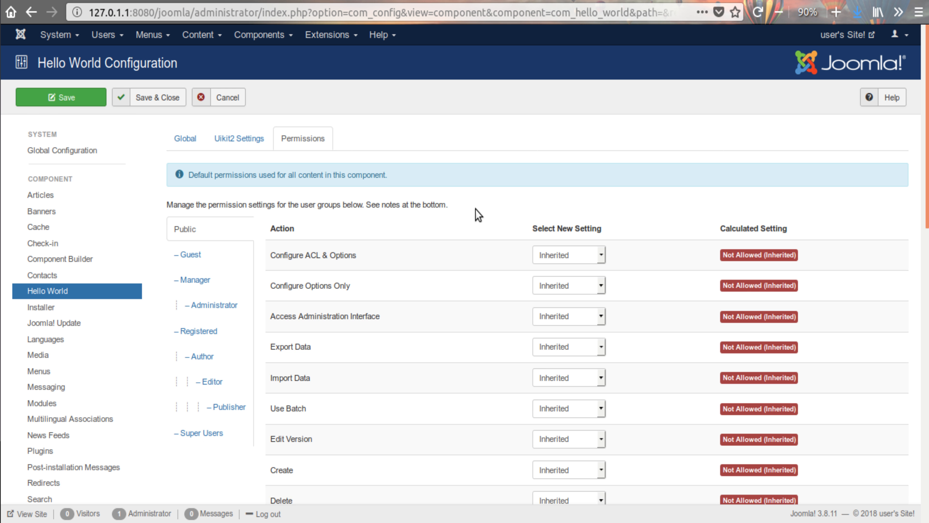
# Search the permissions for 'site' and check both Site Access entries are Allowed
pyautogui.hotkey('ctrl', 'f')
pyautogui.write('site')
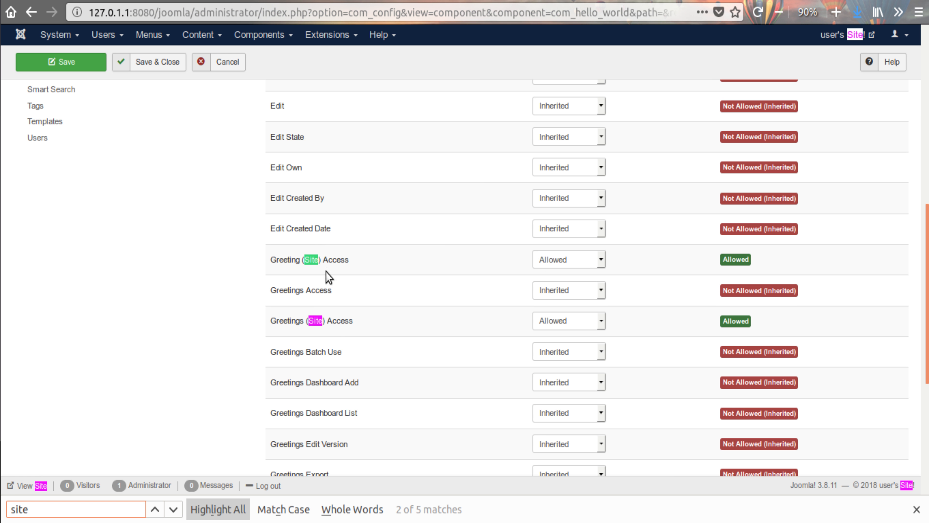
pyautogui.scroll(10, 366, 256)
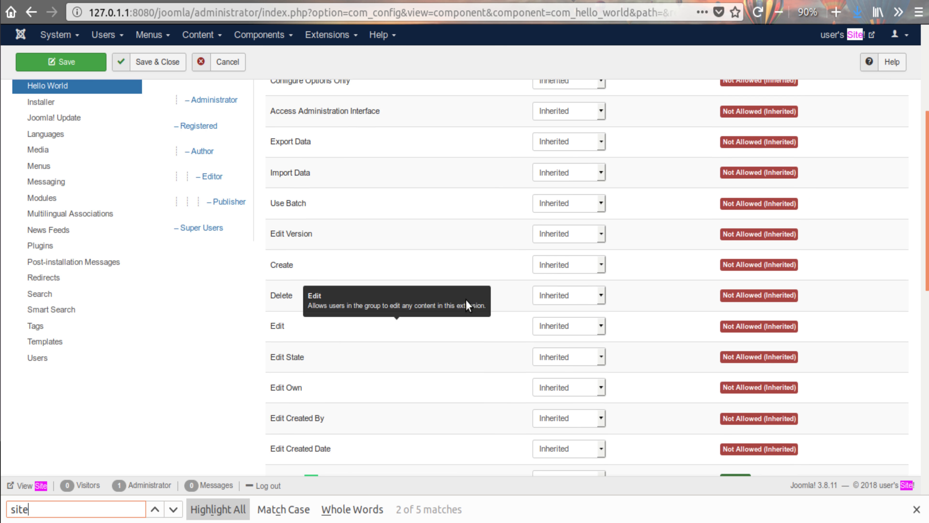
pyautogui.scroll(-10, 362, 232)
pyautogui.scroll(-5, 453, 270)
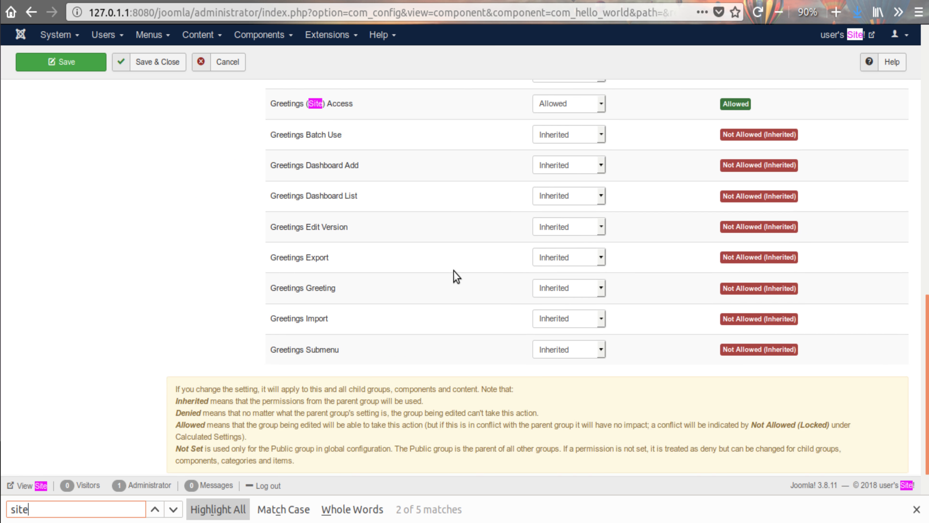
pyautogui.scroll(3, 454, 270)
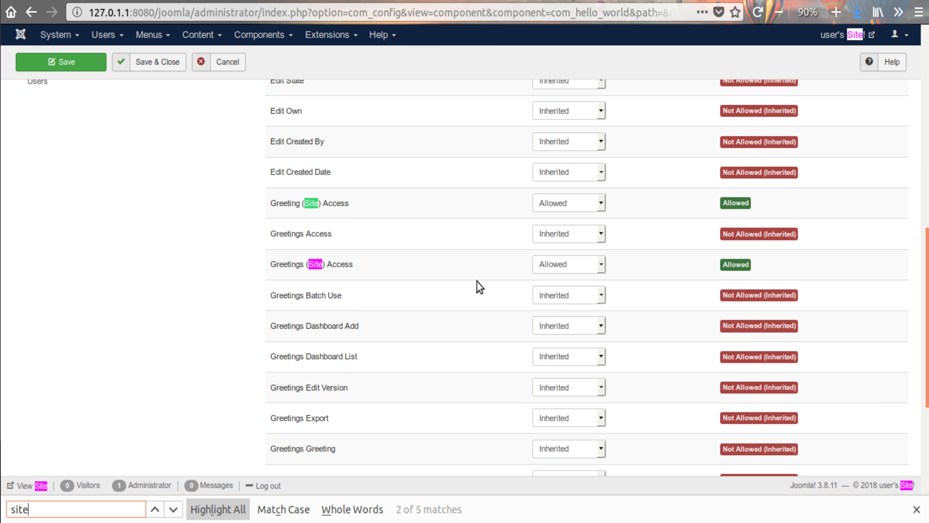
pyautogui.scroll(10, 476, 282)
pyautogui.scroll(2, 477, 282)
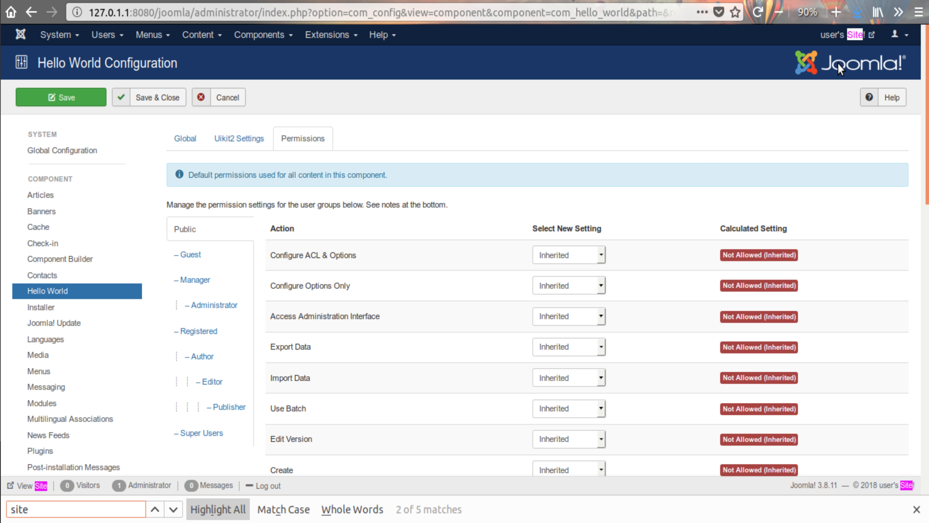
pyautogui.click(842, 35)
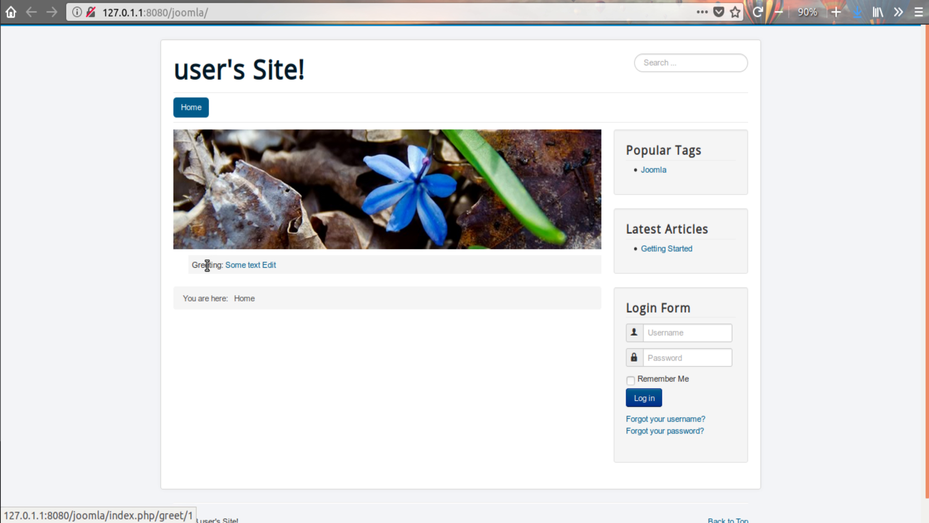
pyautogui.click(268, 266)
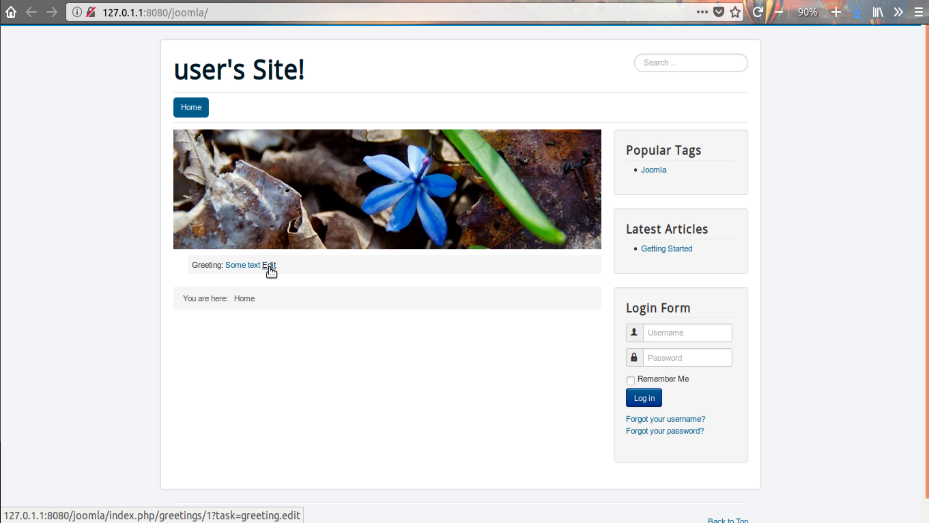
pyautogui.click(269, 265)
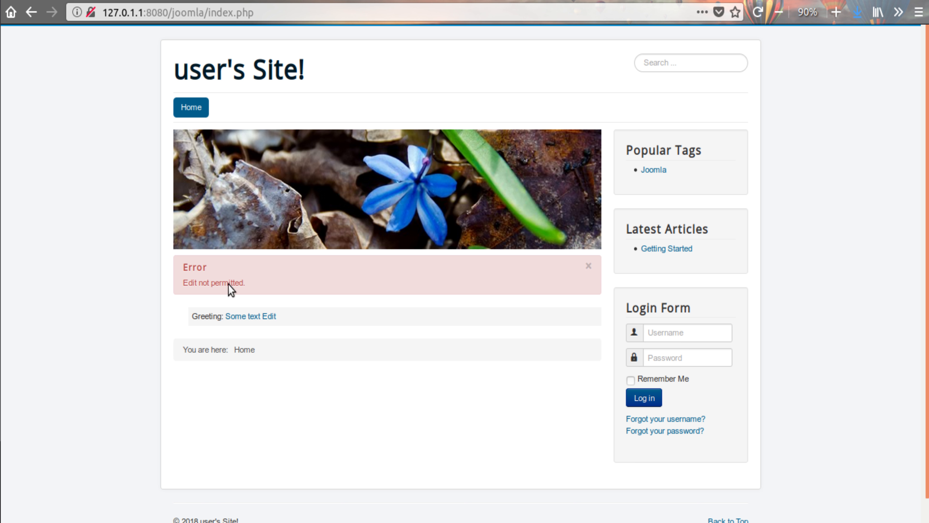
pyautogui.click(237, 317)
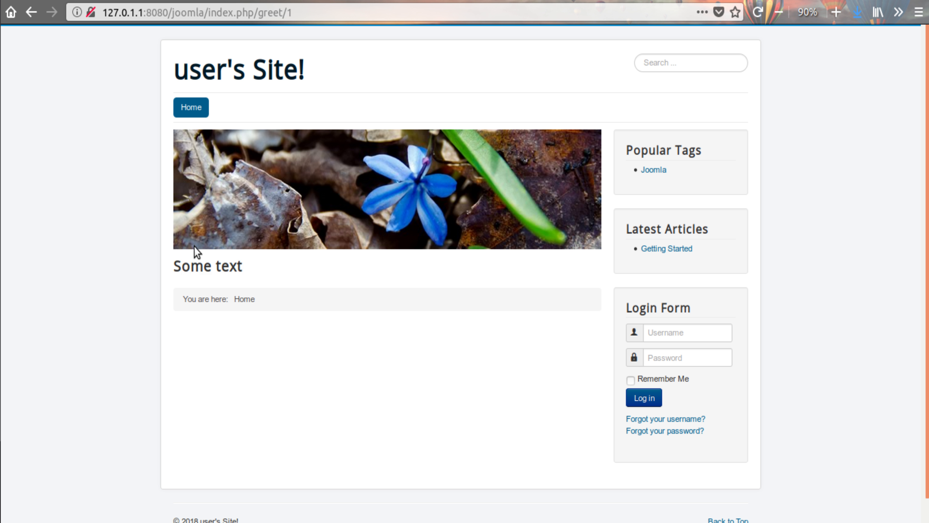
pyautogui.click(202, 113)
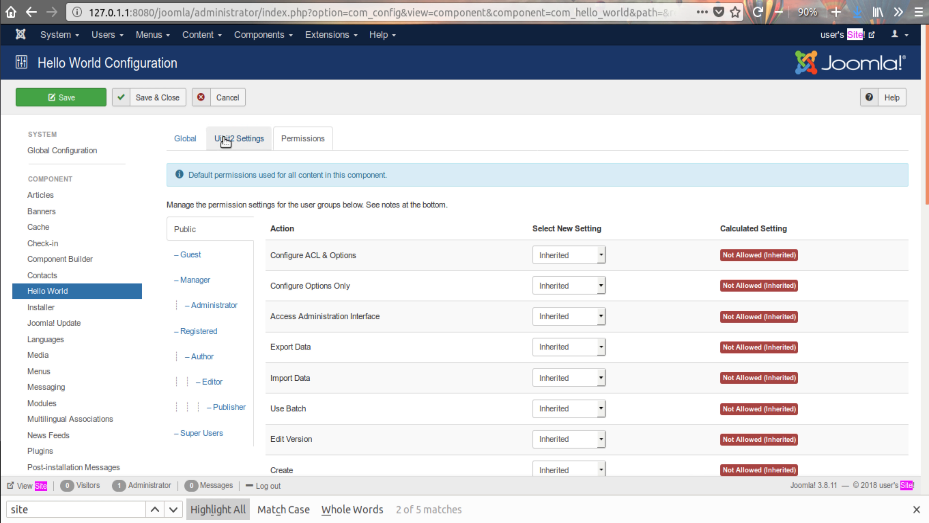
# Cancel the Hello World configuration without saving, returning to its dashboard
pyautogui.click(224, 97)
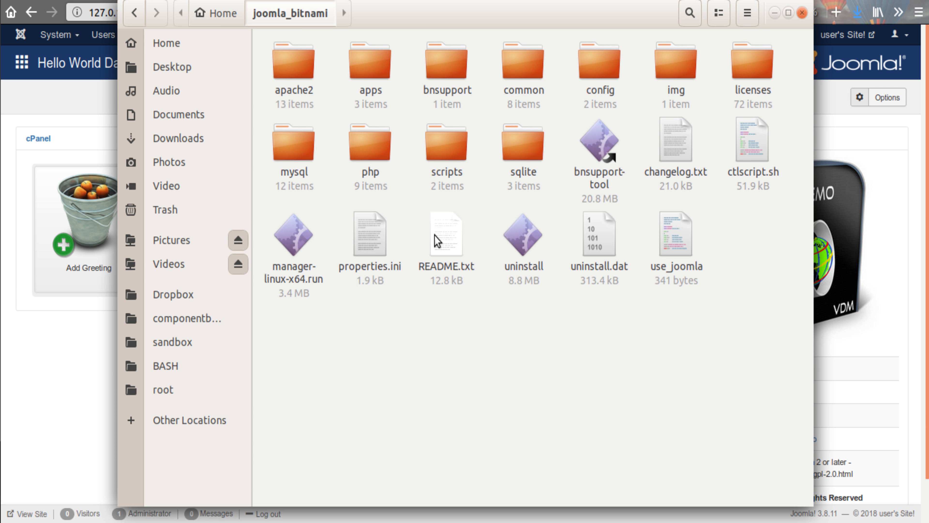
# Browse apps > joomla > htdocs > administrator > components to the com_componentbuilder folder
pyautogui.doubleClick(378, 83)
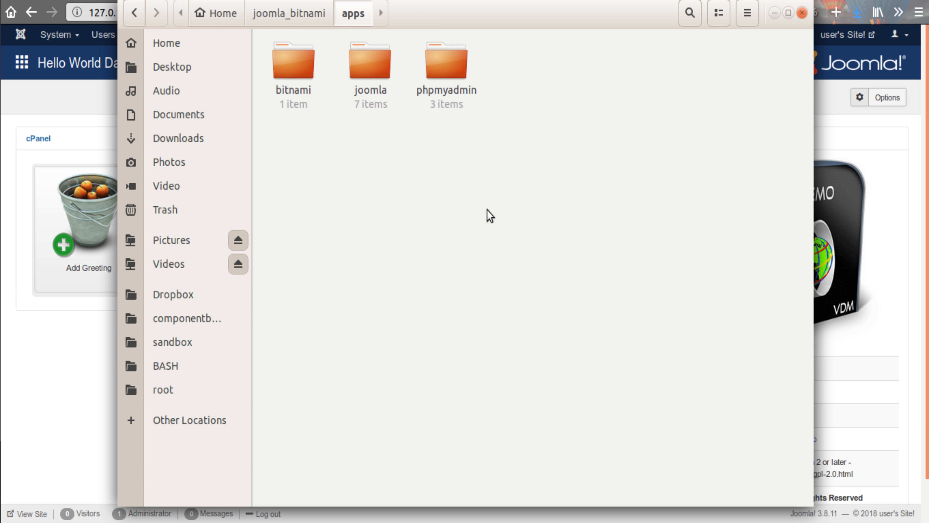
pyautogui.doubleClick(368, 70)
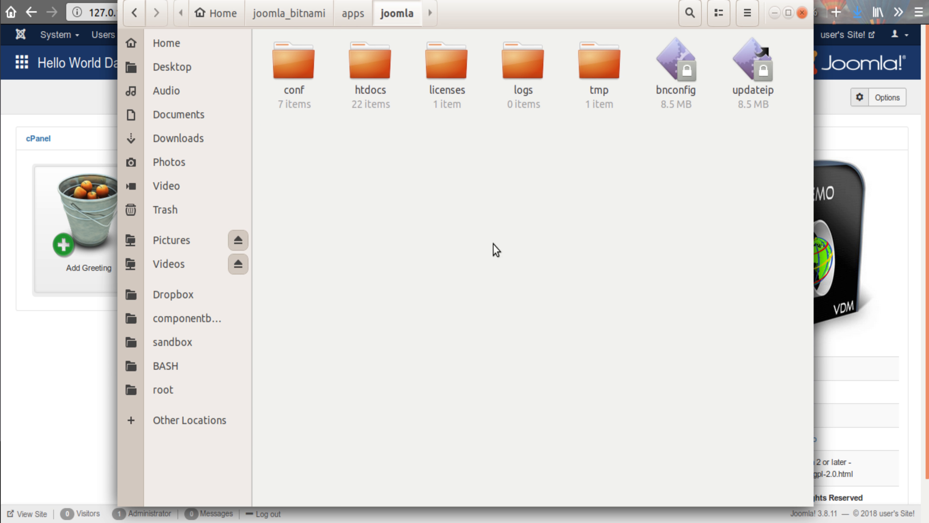
pyautogui.doubleClick(374, 83)
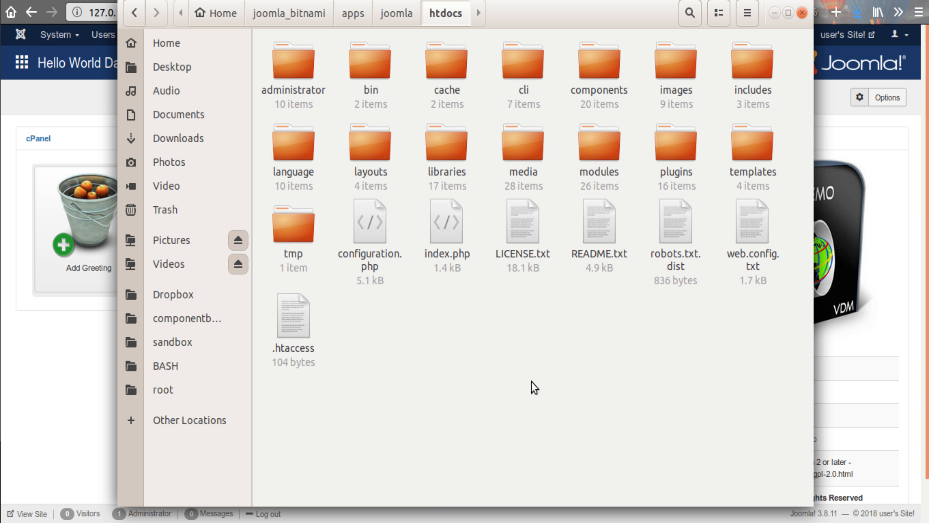
pyautogui.doubleClick(297, 75)
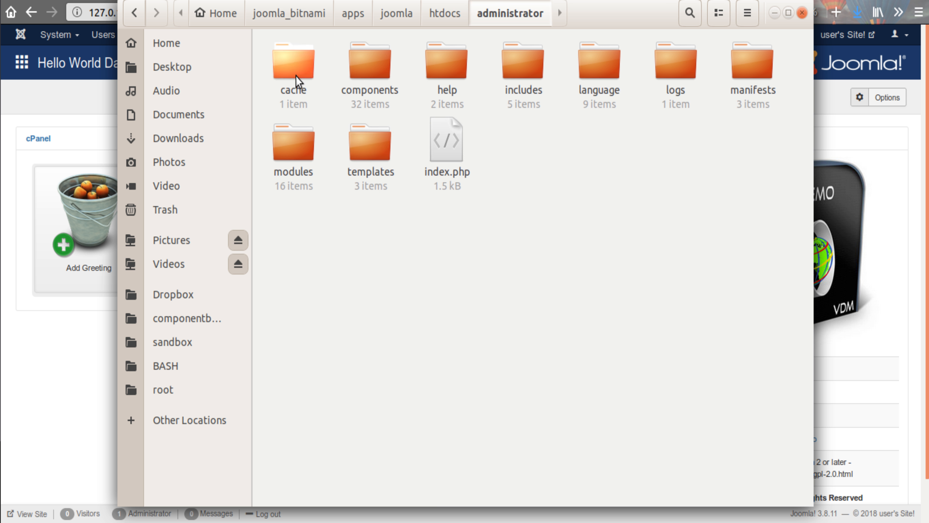
pyautogui.doubleClick(384, 75)
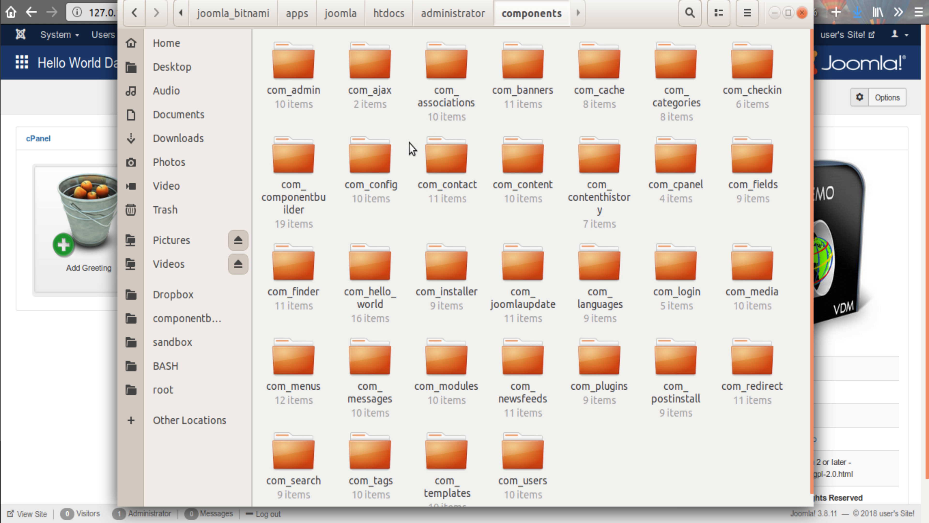
pyautogui.doubleClick(283, 165)
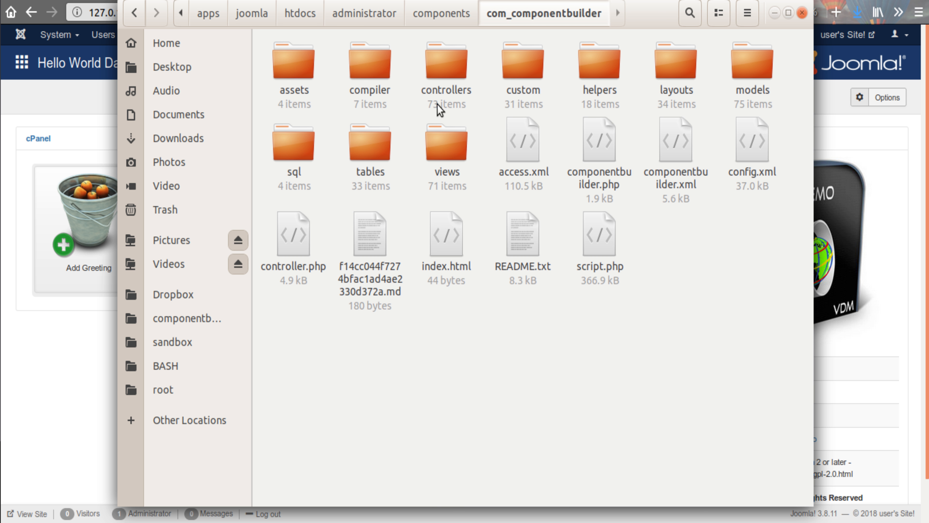
# Climb back up to joomla_bitnami/apps and select the phpmyadmin folder
pyautogui.click(424, 16)
pyautogui.click(364, 13)
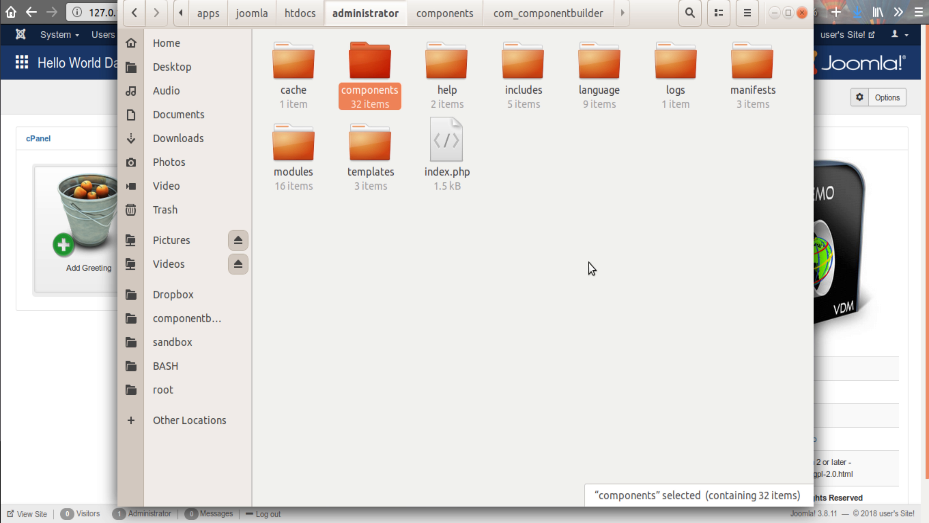
pyautogui.click(300, 15)
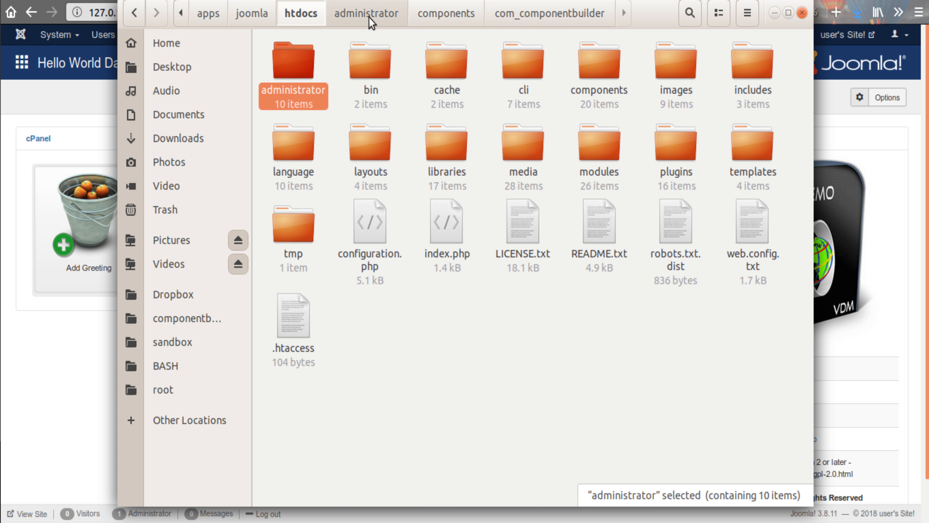
pyautogui.click(261, 16)
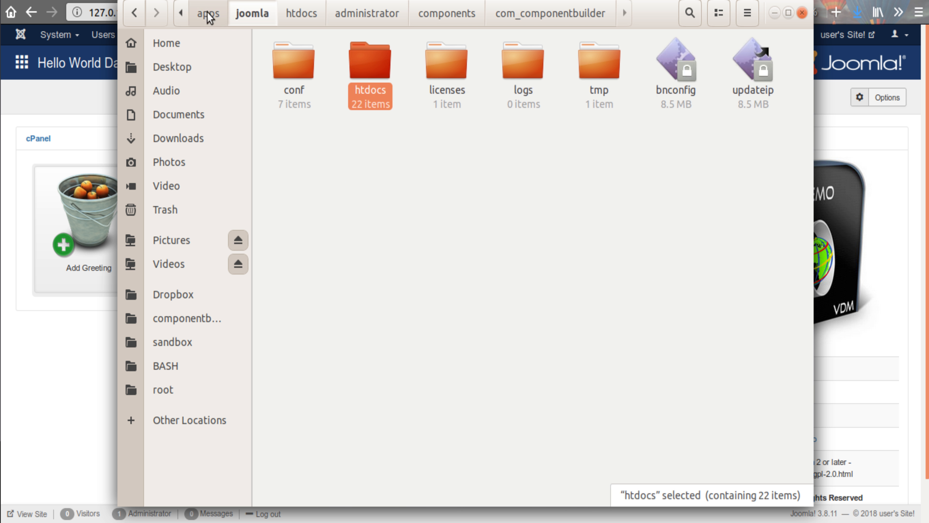
pyautogui.click(195, 15)
pyautogui.click(182, 14)
pyautogui.click(216, 15)
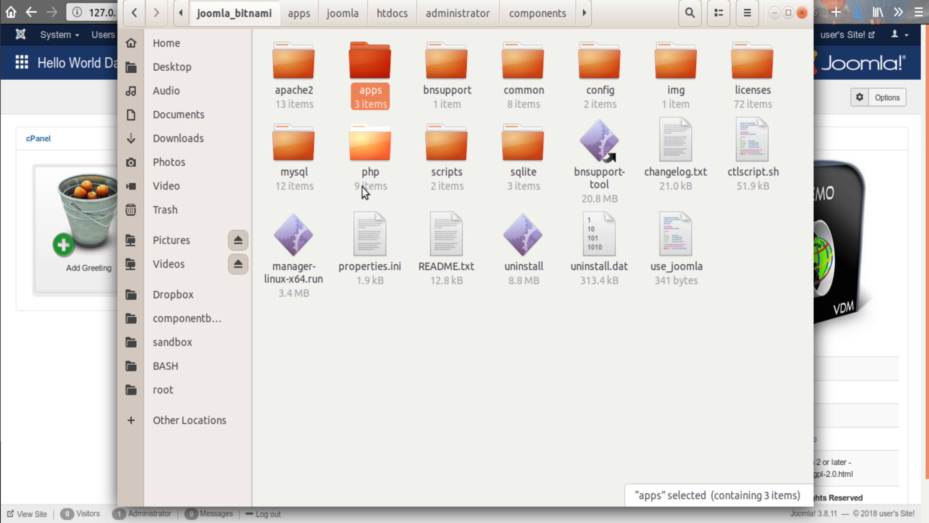
pyautogui.doubleClick(370, 62)
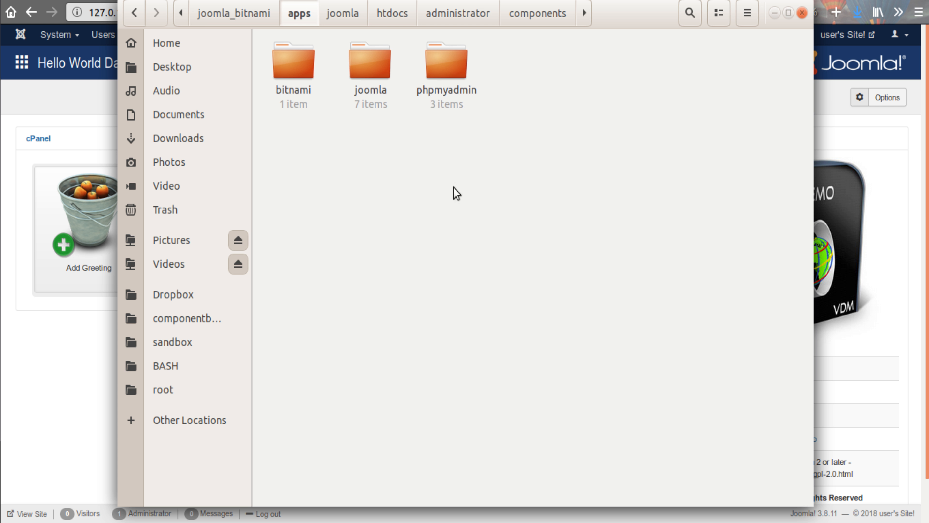
pyautogui.click(443, 100)
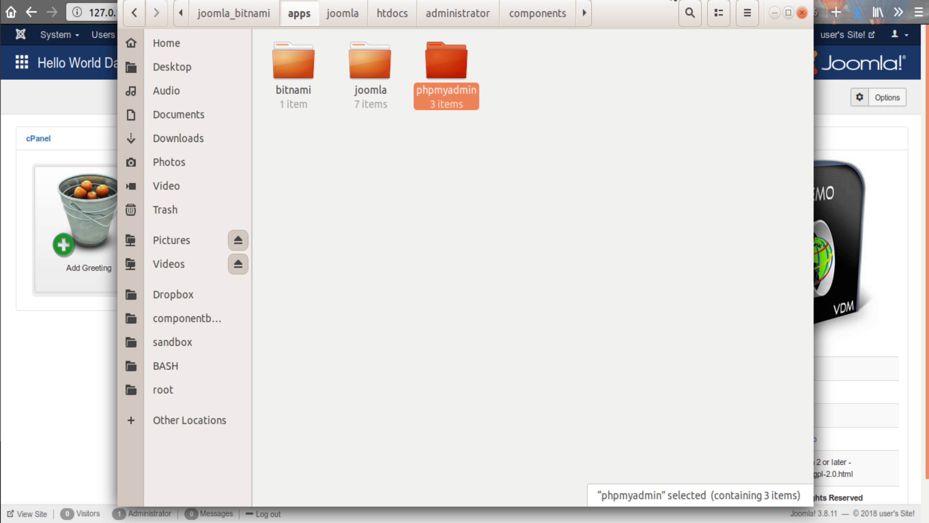
# Load the phpMyAdmin login page at 127.0.1.1:8080/phpmyadmin, then return to the Joomla site tab
pyautogui.click(688, 2)
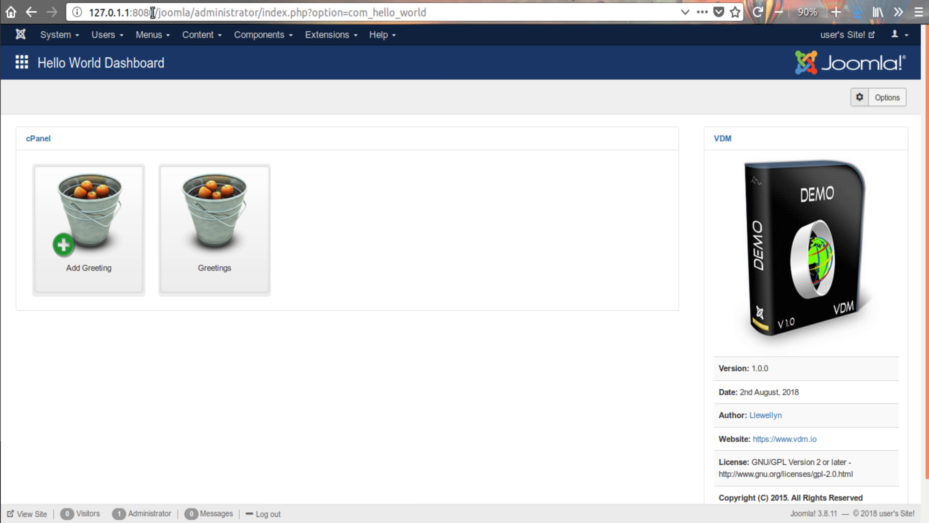
pyautogui.moveTo(163, 12); pyautogui.dragTo(442, 17)
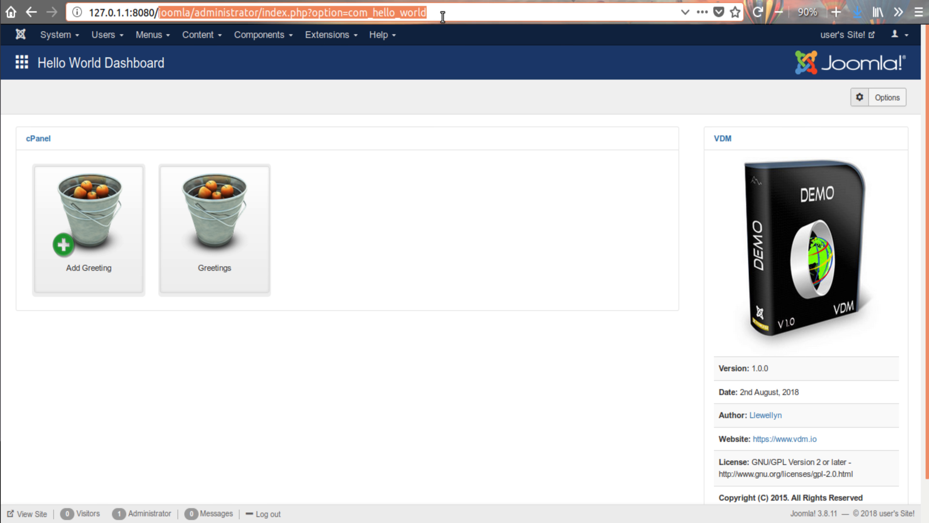
pyautogui.write('php')
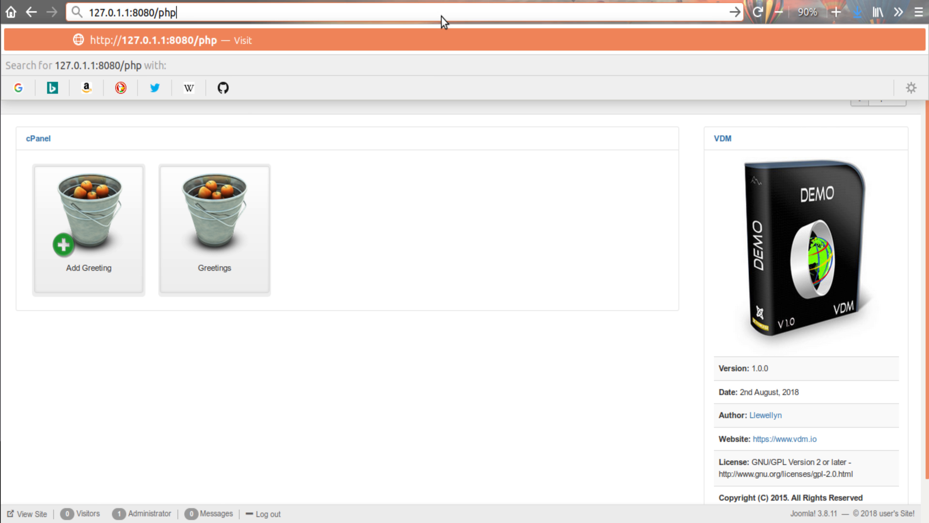
pyautogui.write('myadmin')
pyautogui.press('Return')
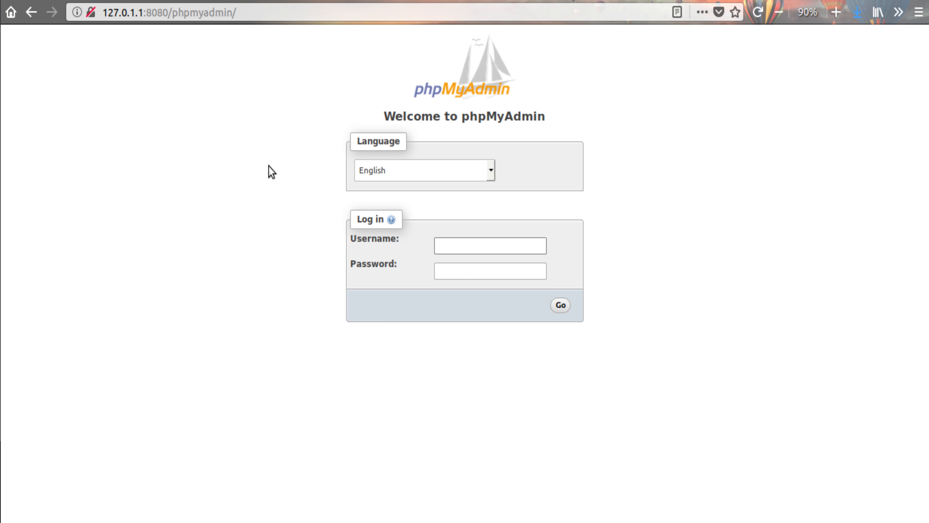
pyautogui.click(794, 1)
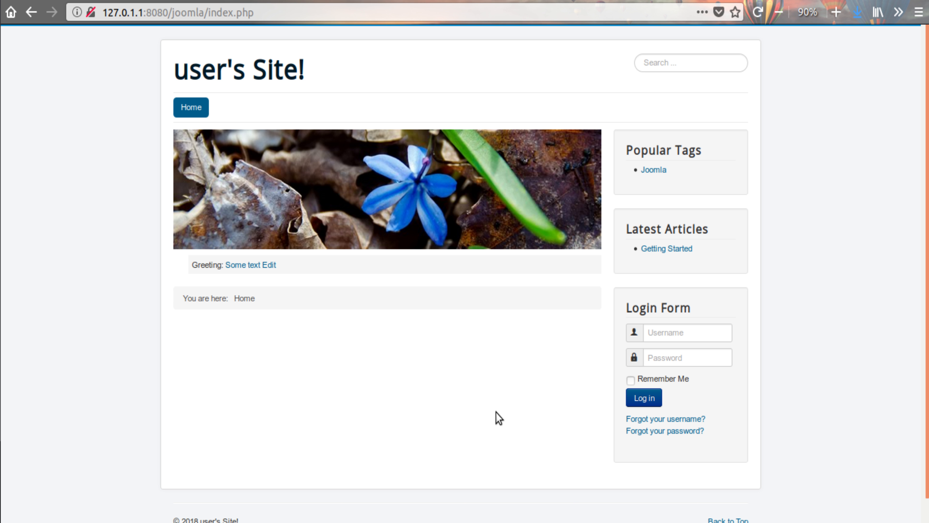
# Launch manager-linux-x64.run from the joomla_bitnami folder
pyautogui.hotkey('alt', 'Tab')
pyautogui.click(234, 15)
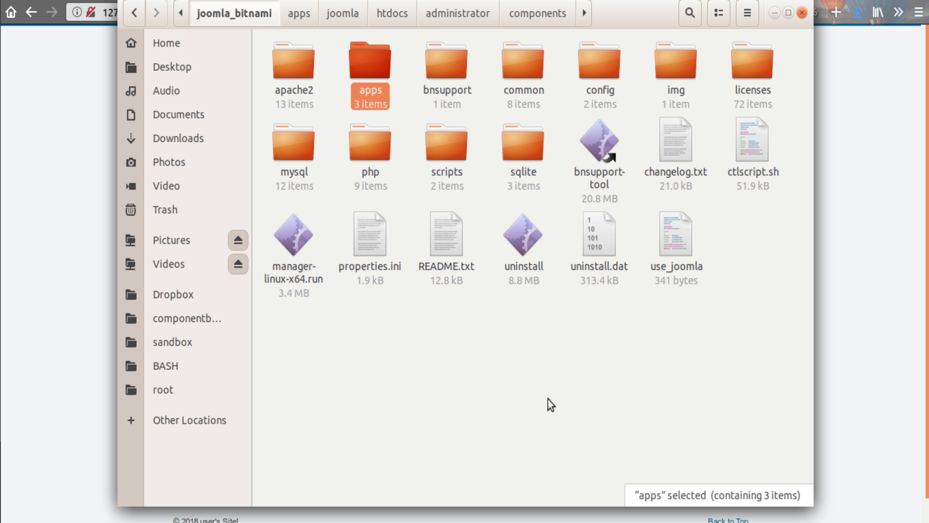
pyautogui.click(552, 360)
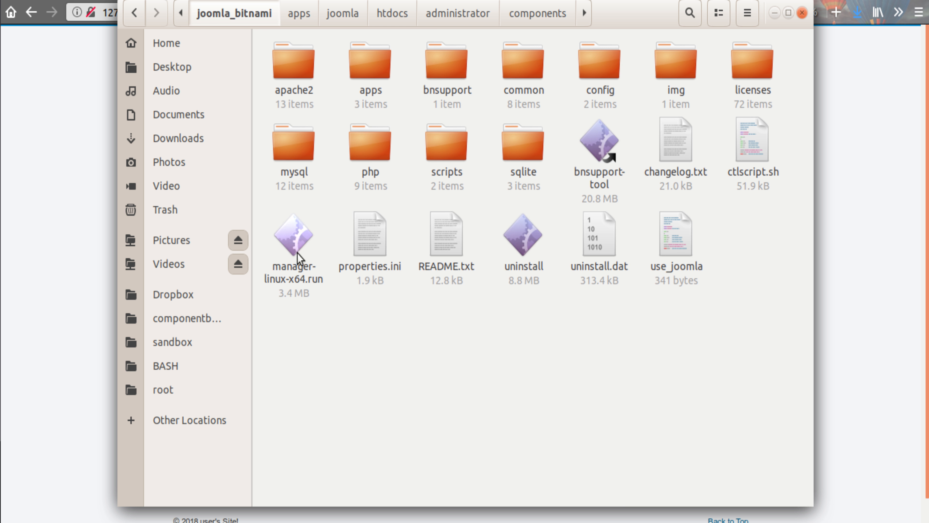
pyautogui.click(291, 243)
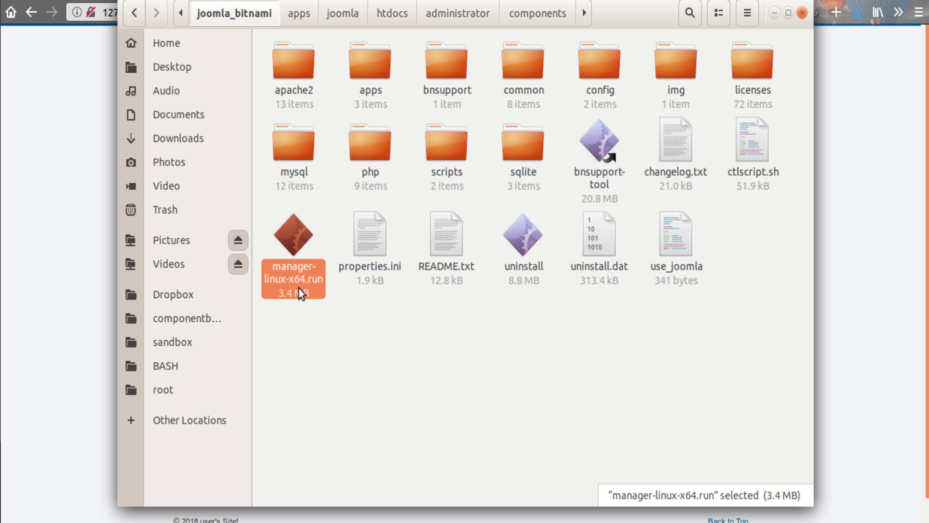
pyautogui.doubleClick(290, 242)
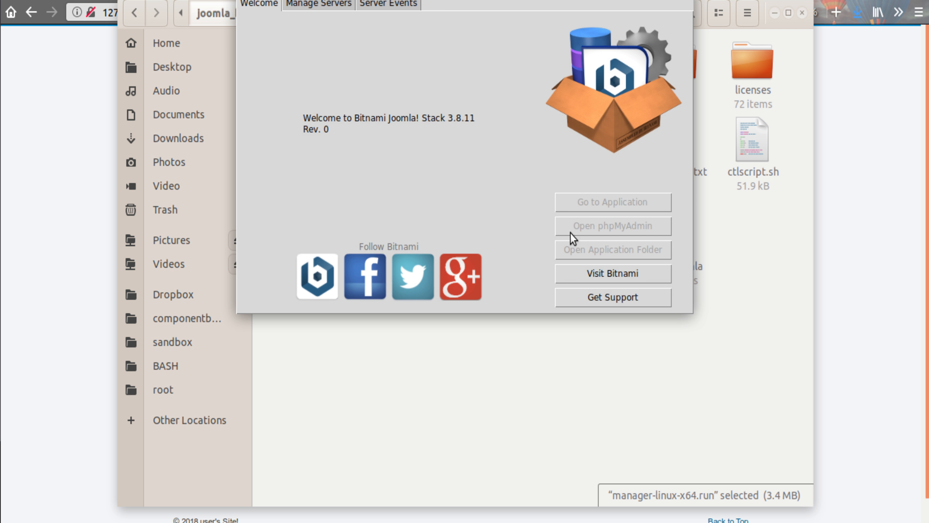
# Confirm MySQL Database and Apache Web Server are Running, review the server events, and close the manager
pyautogui.click(317, 4)
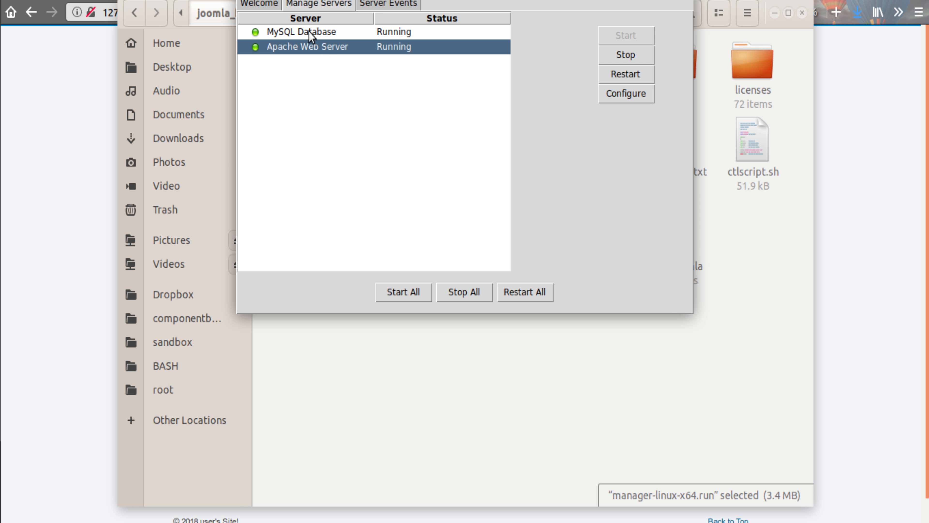
pyautogui.click(377, 3)
pyautogui.click(329, 5)
pyautogui.click(266, 3)
pyautogui.click(321, 4)
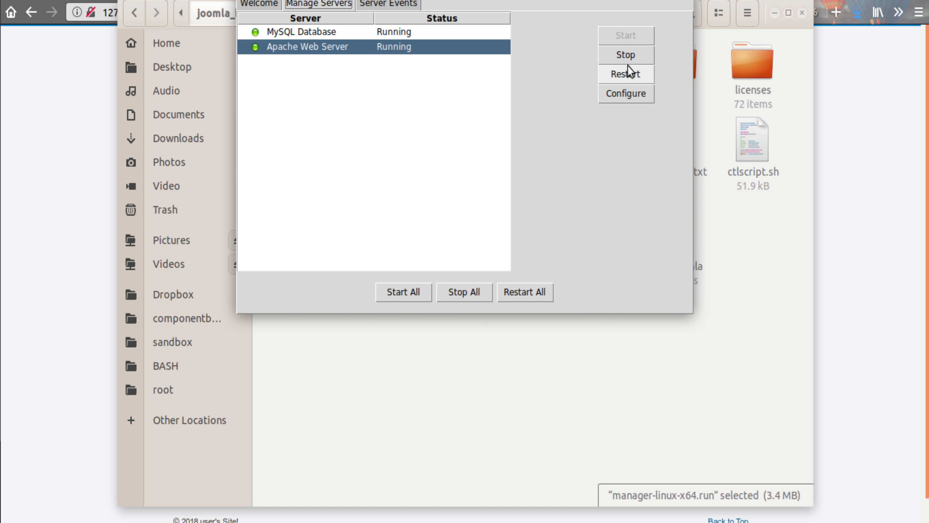
pyautogui.click(258, 5)
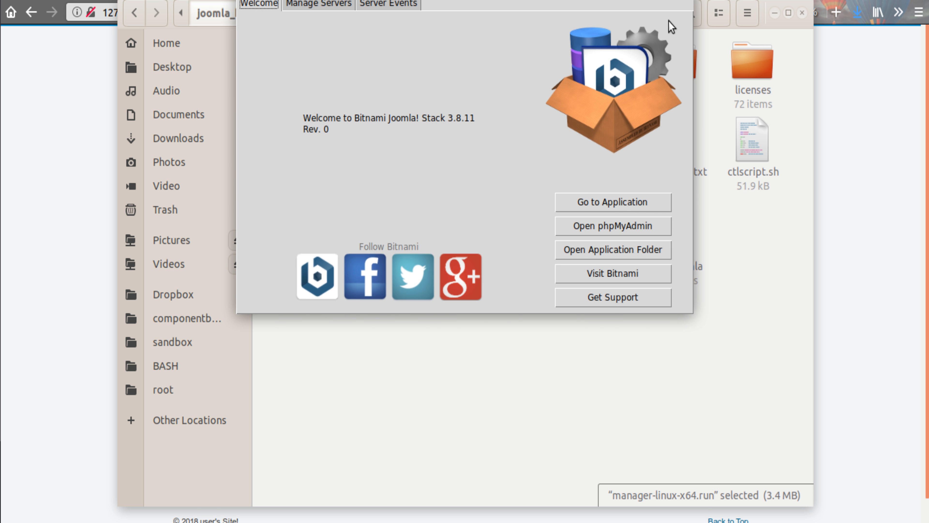
pyautogui.click(681, 0)
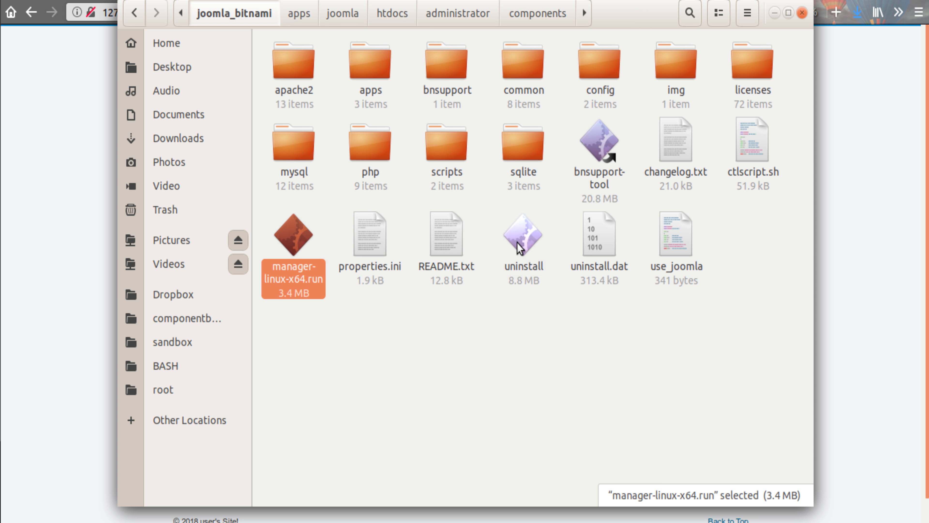
# Run the joomla_bitnami uninstall program and confirm removing Bitnami Joomla! Stack with all its modules
pyautogui.click(521, 248)
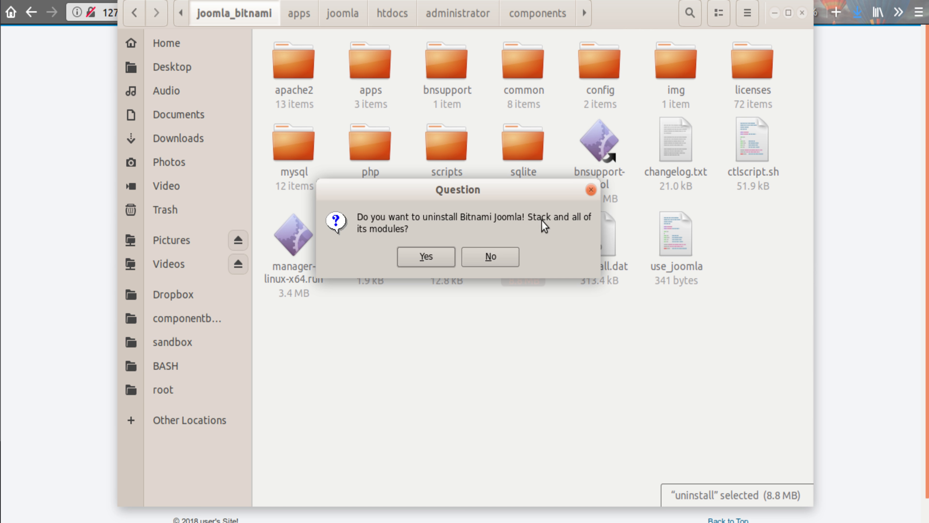
pyautogui.click(424, 257)
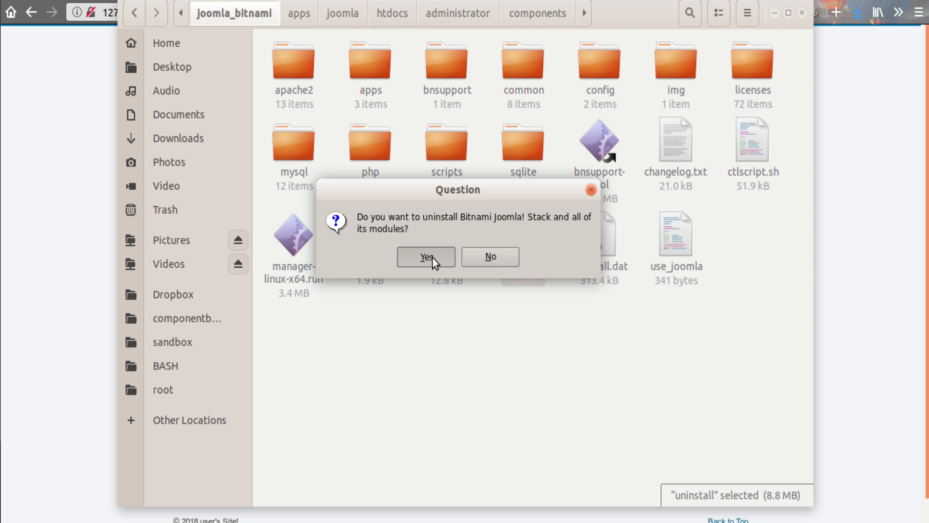